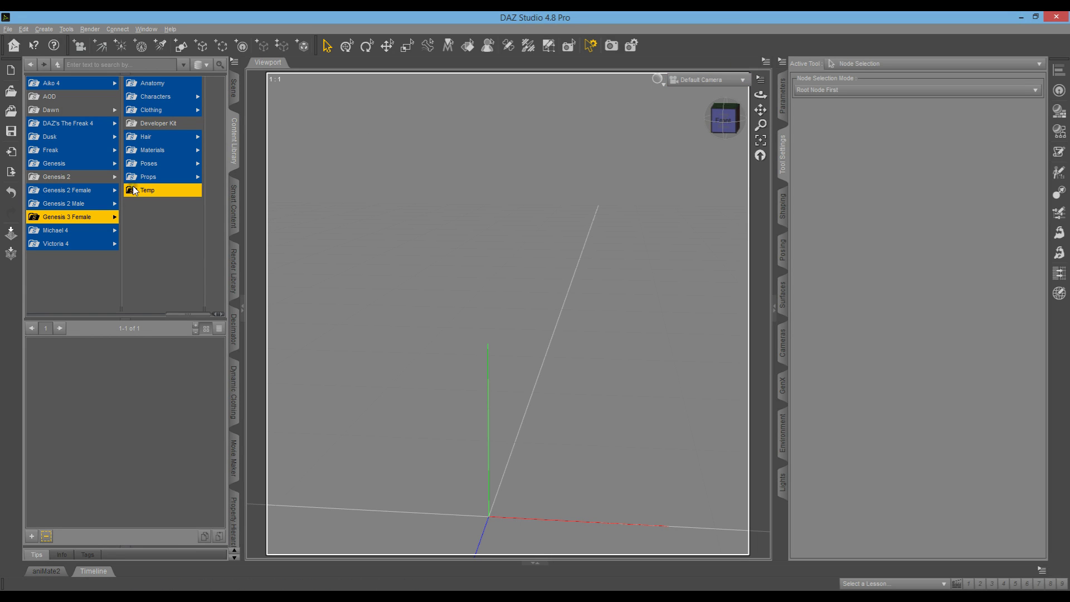
Load the Genesis 3 Female actor from People > Genesis 3 Female and orbit to inspect her.
left_click(71, 219)
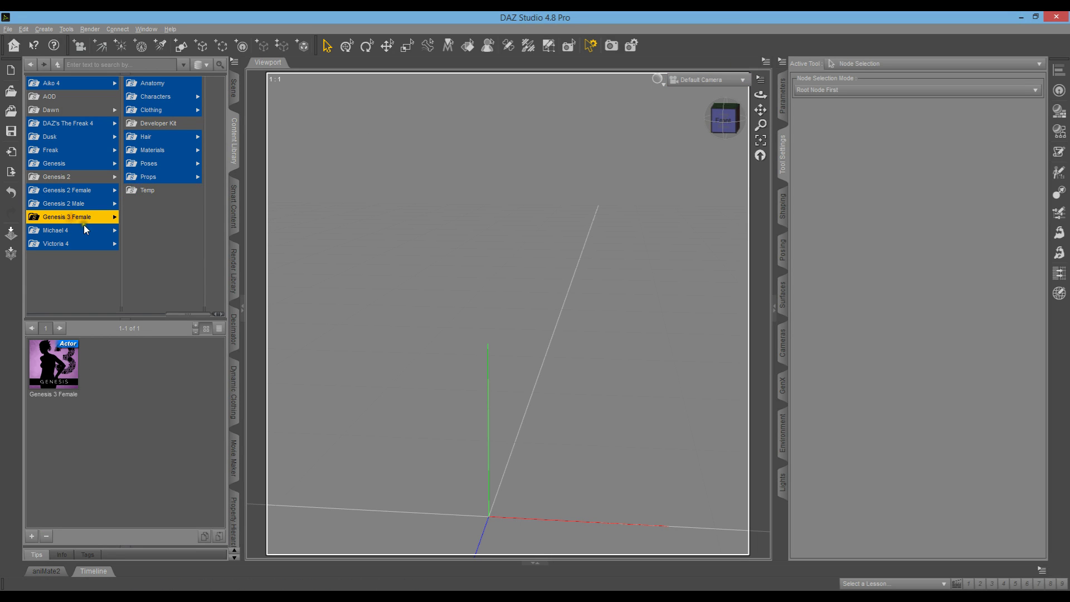
double_click(60, 375)
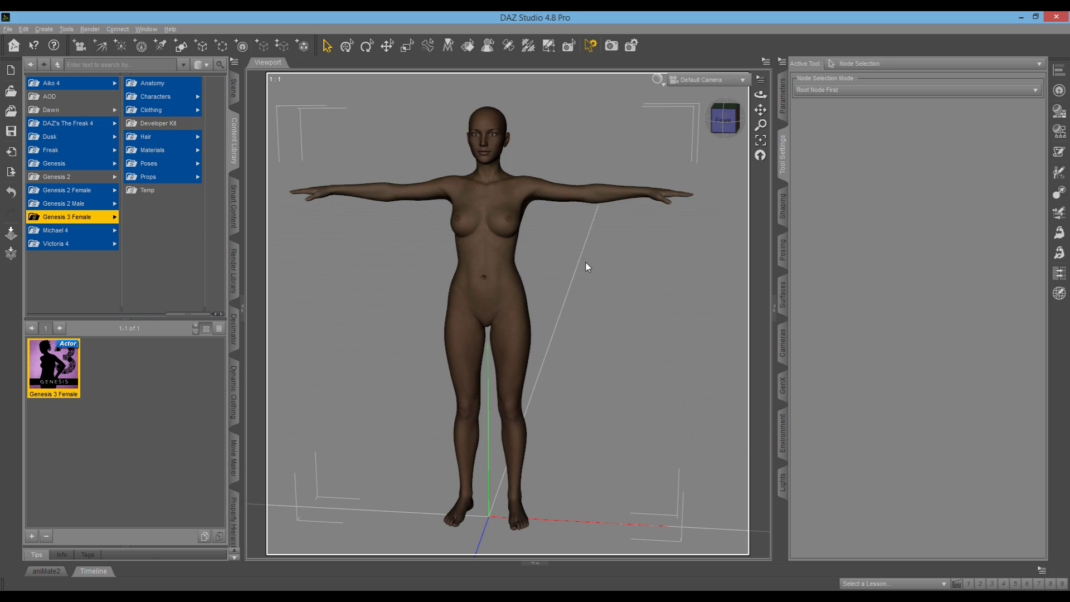
left_click_drag(723, 120, 521, 285)
Run Edit > Rigging > Convert General Weight to TriAx Weight from the Scene pane menu and dismiss the notice.
left_click(759, 109)
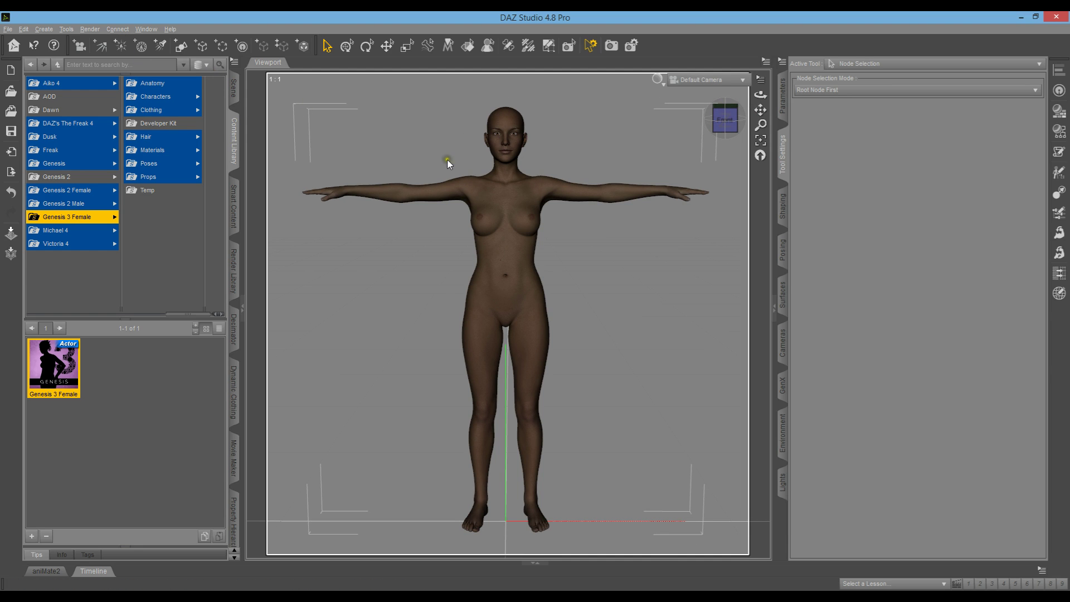
left_click(235, 88)
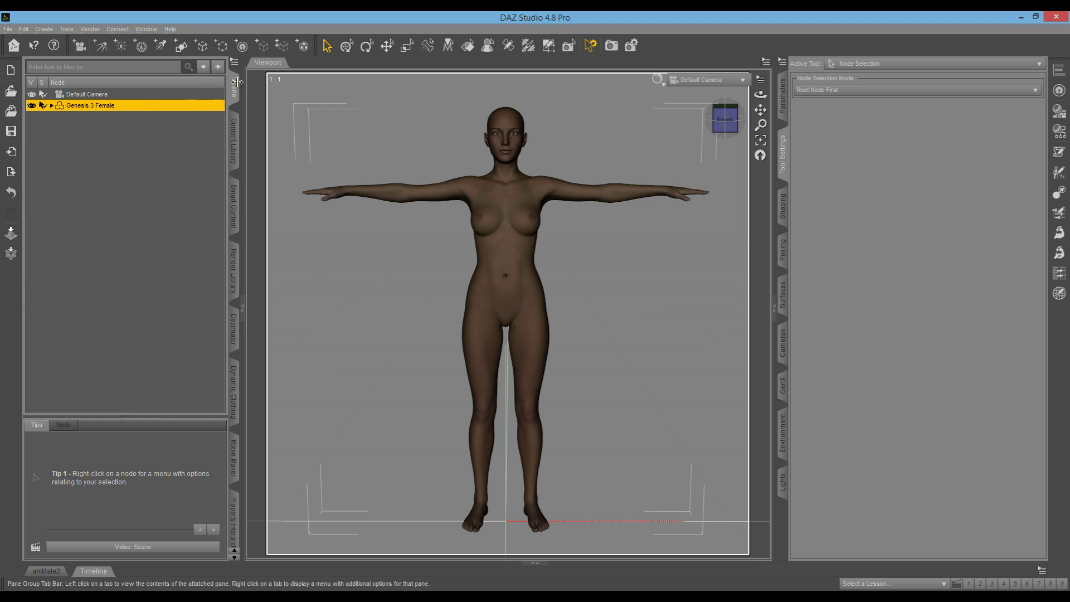
left_click(234, 64)
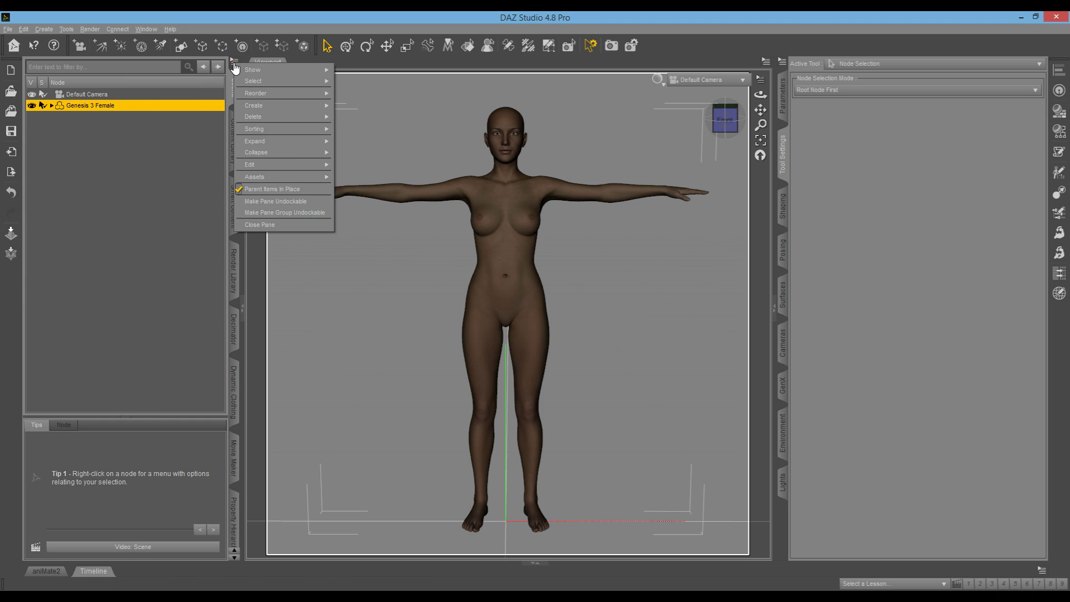
mouse_move(256, 166)
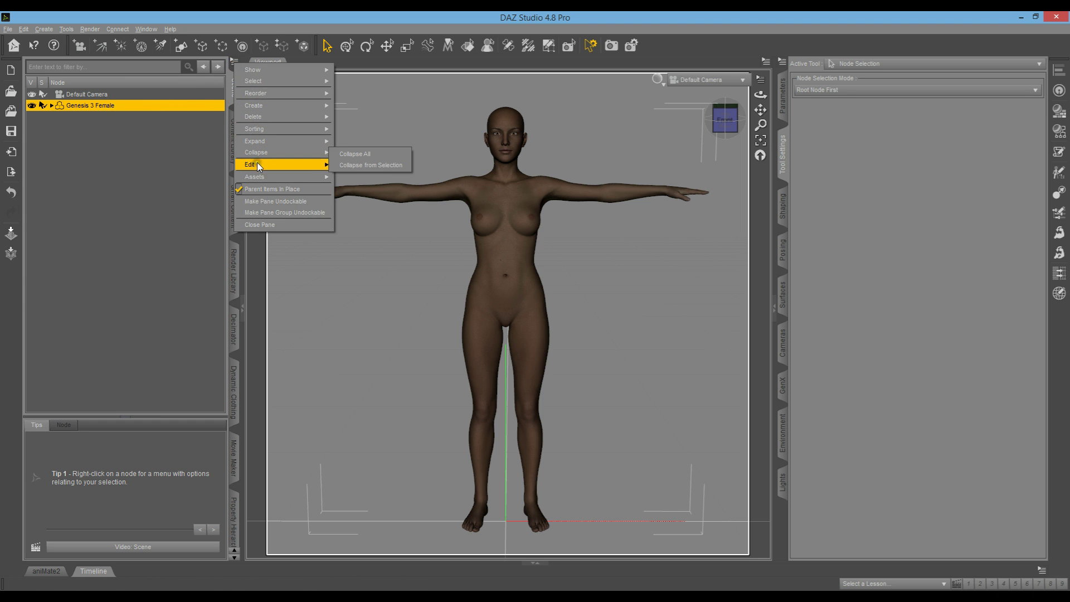
mouse_move(381, 176)
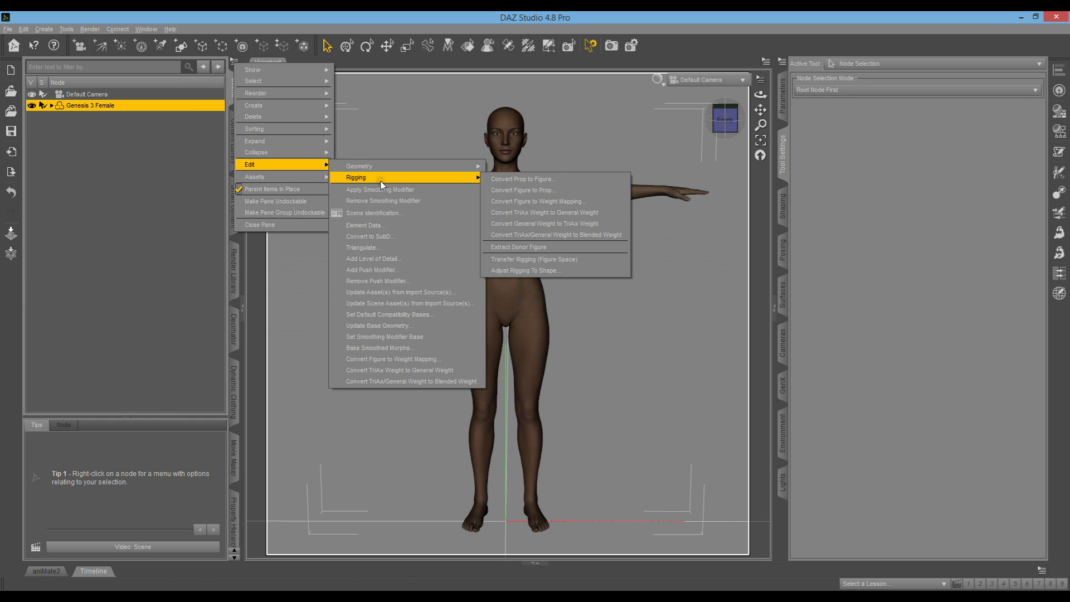
left_click(589, 224)
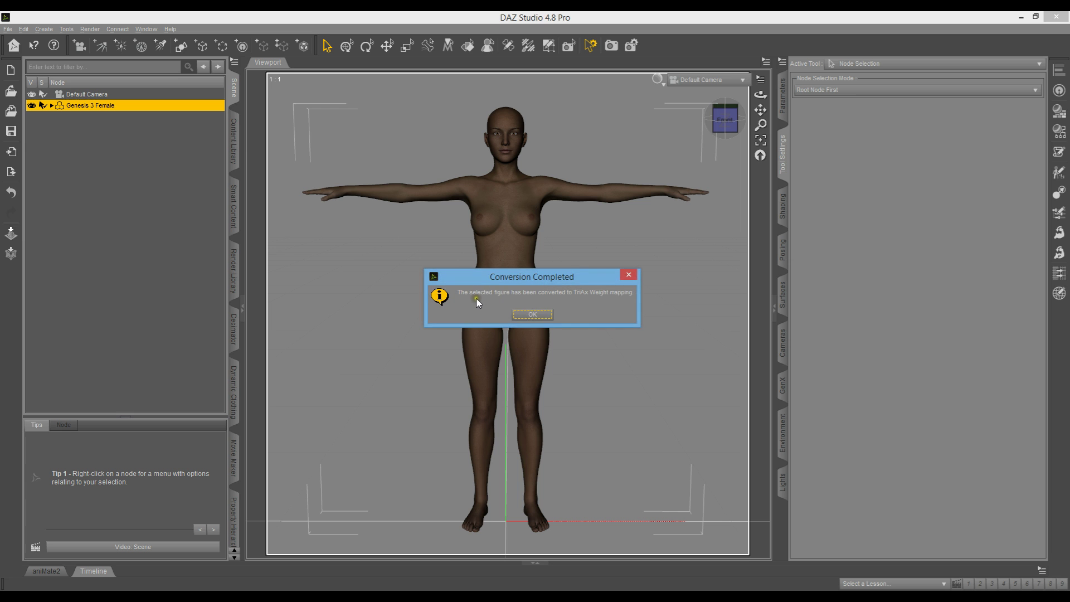
left_click(540, 314)
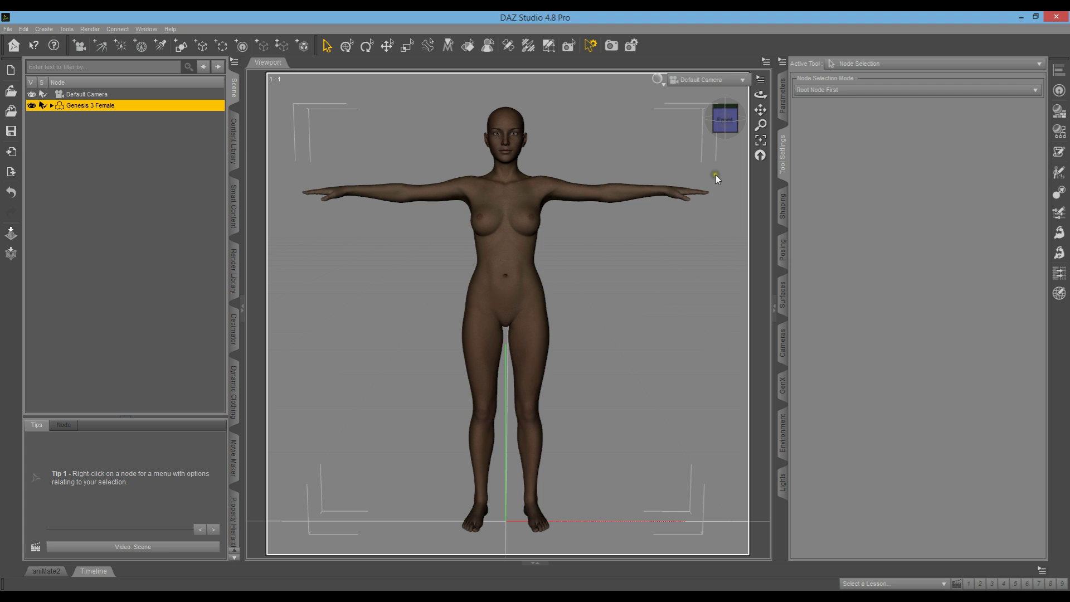
Return the viewport to front view and start a File > Save As > Scene Subset.
left_click(714, 119)
key("ctrl+2")
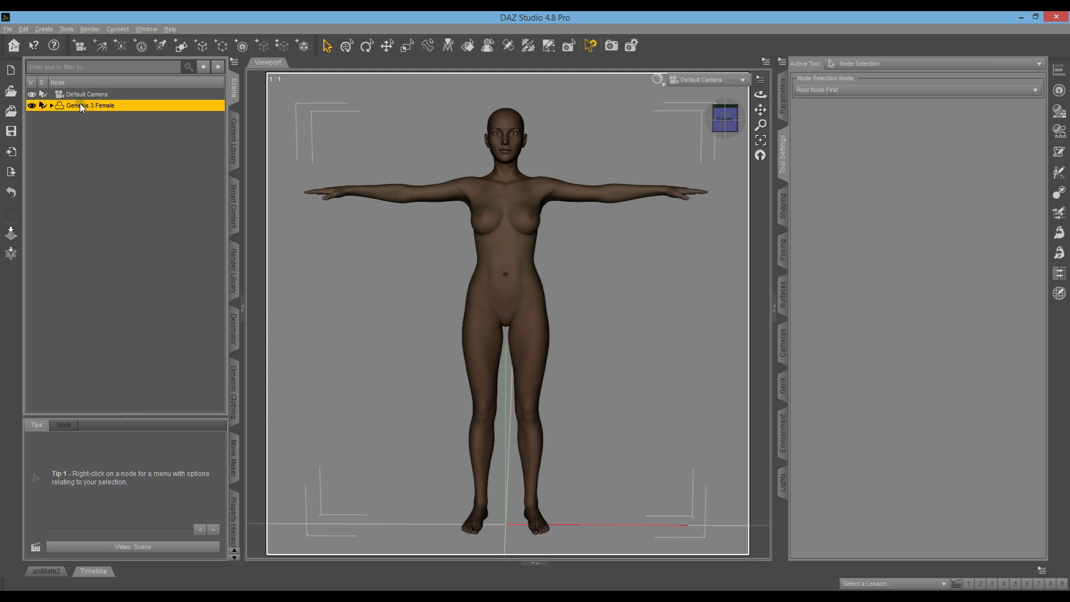
left_click(7, 31)
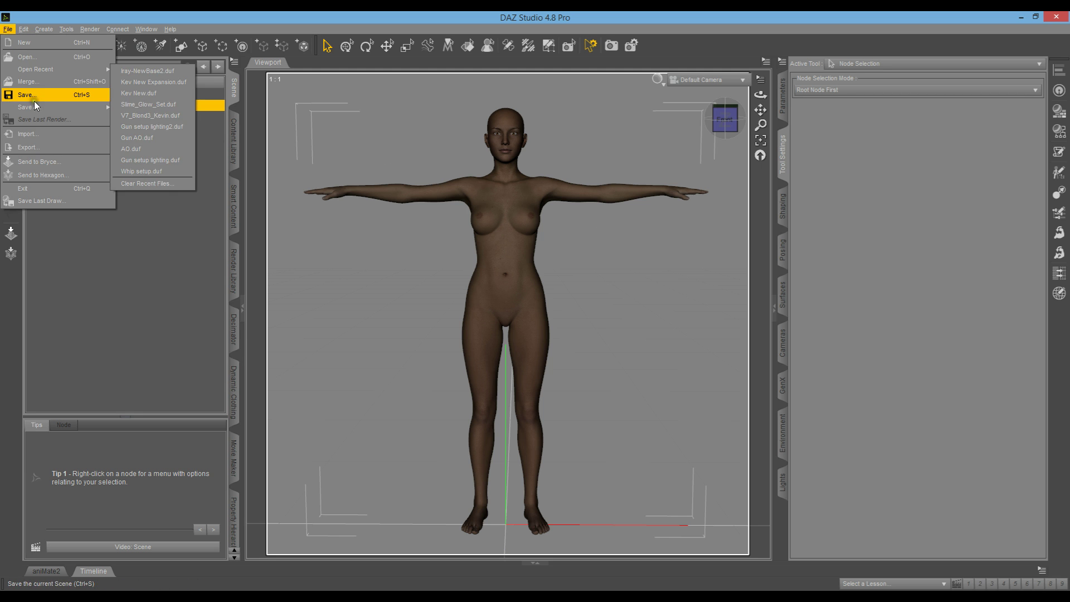
mouse_move(35, 103)
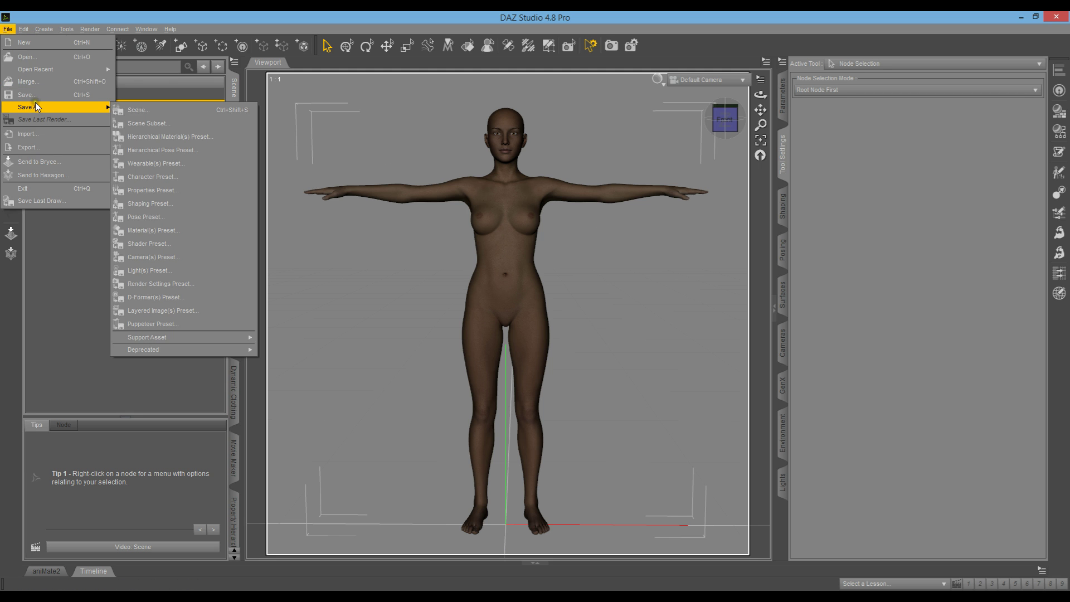
left_click(146, 122)
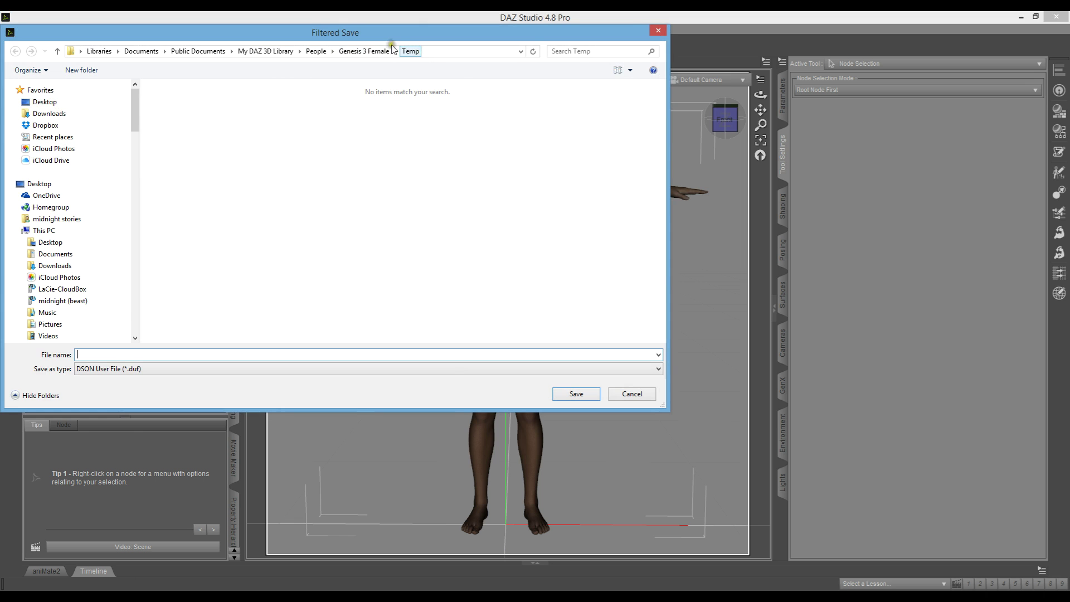
left_click_drag(358, 34, 649, 82)
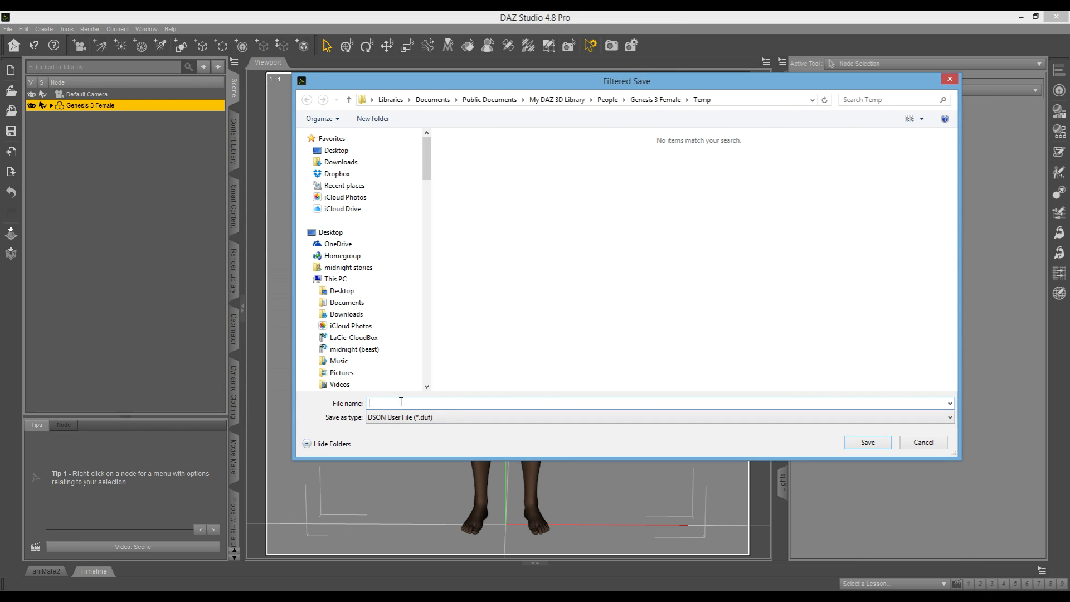
Save the subset as 'Genesis 3 Female' in Temp, excluding the Default Camera.
type("Gen")
type("esis")
type(" # 8")
type("em")
type("ale")
key("BackSpace")
type("3")
left_click(871, 442)
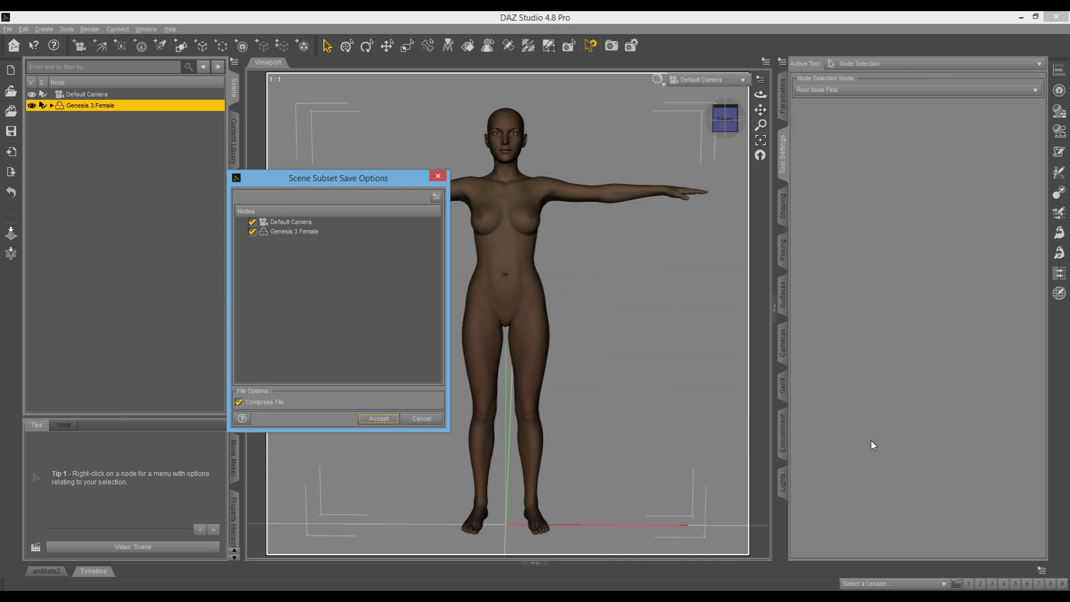
left_click(252, 222)
left_click(378, 422)
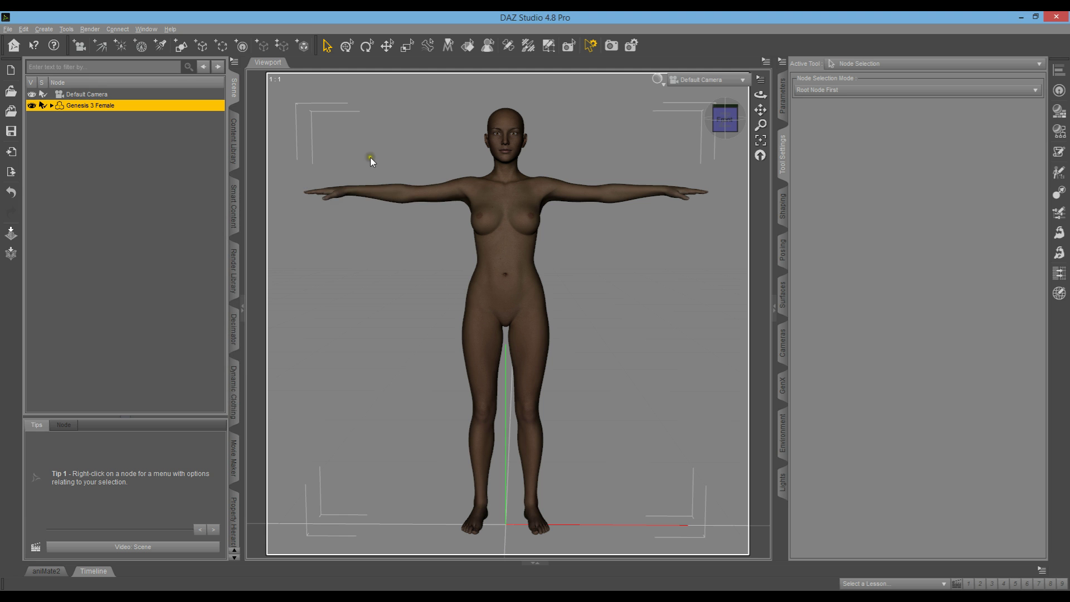
left_click(724, 117)
Open the Content Library's Temp folder and select the saved Genesis 3 Female thumbnail.
key("ctrl+z")
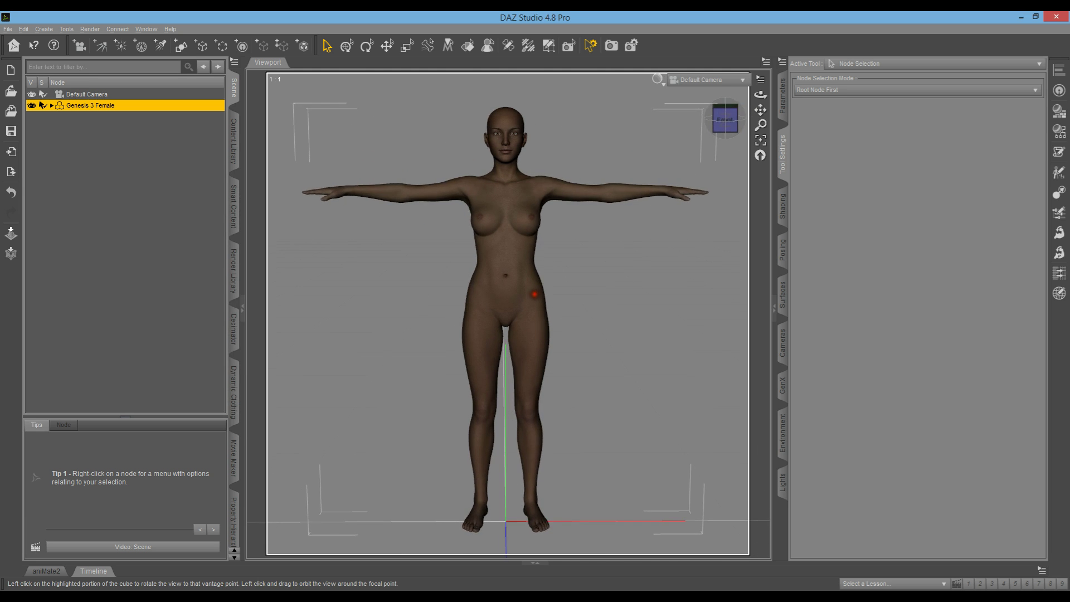
left_click(236, 141)
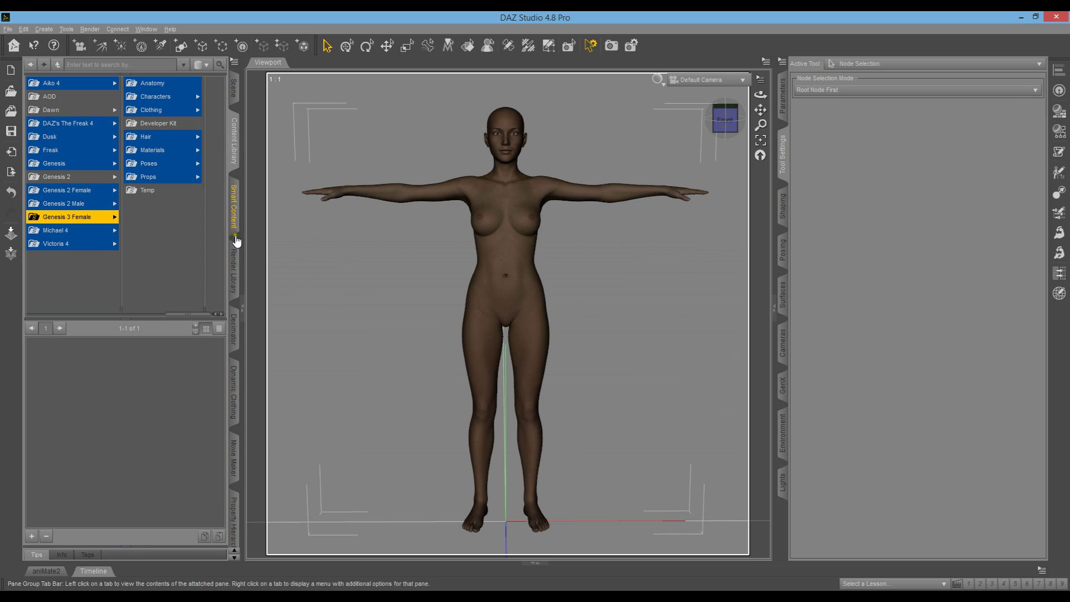
left_click(153, 192)
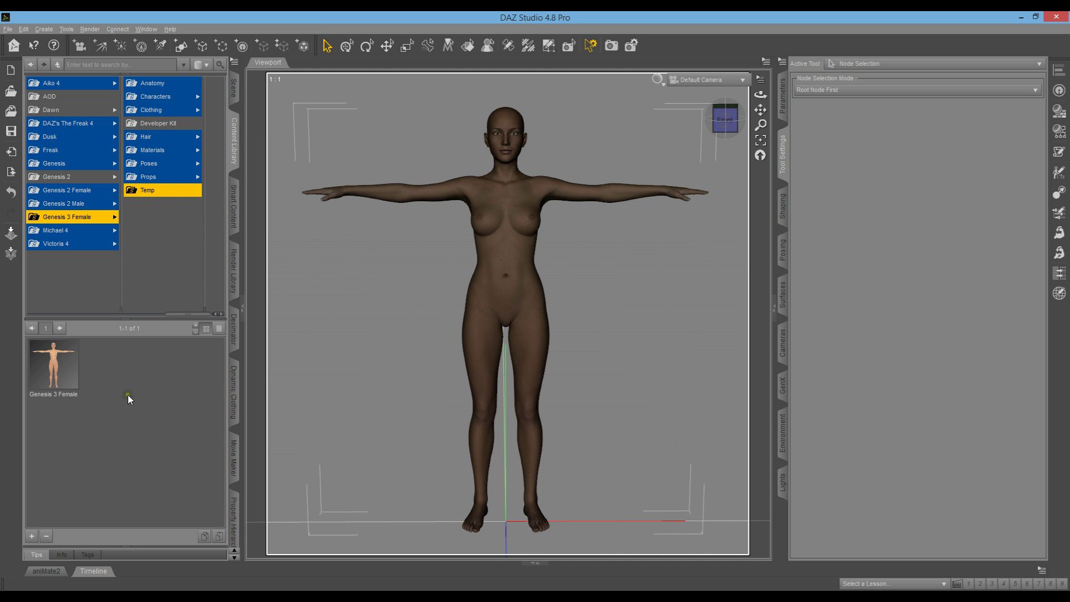
mouse_move(65, 361)
left_click(717, 119)
left_click(723, 118)
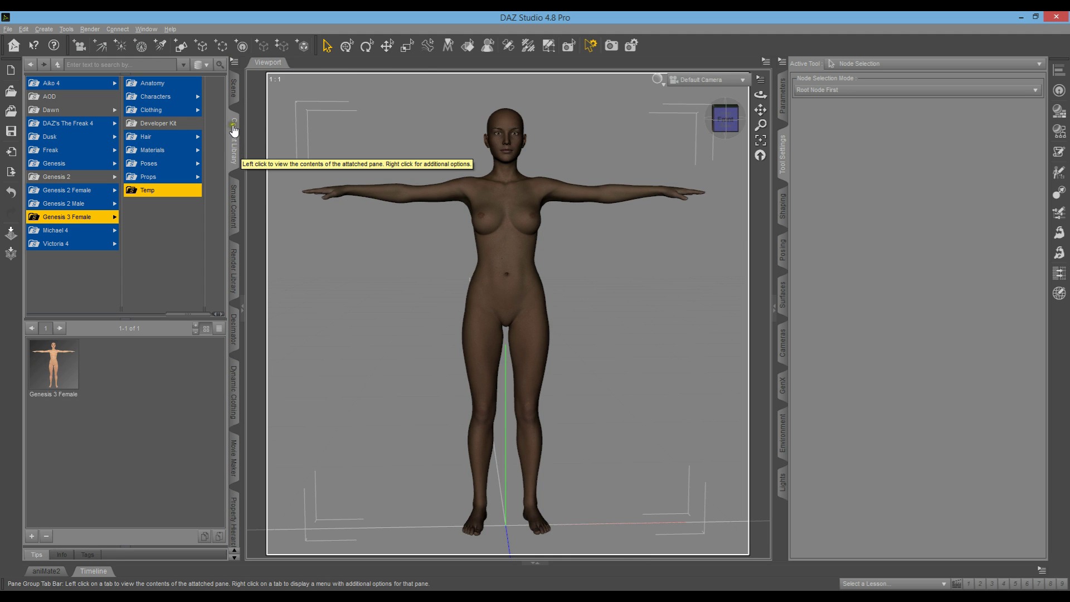
left_click(54, 362)
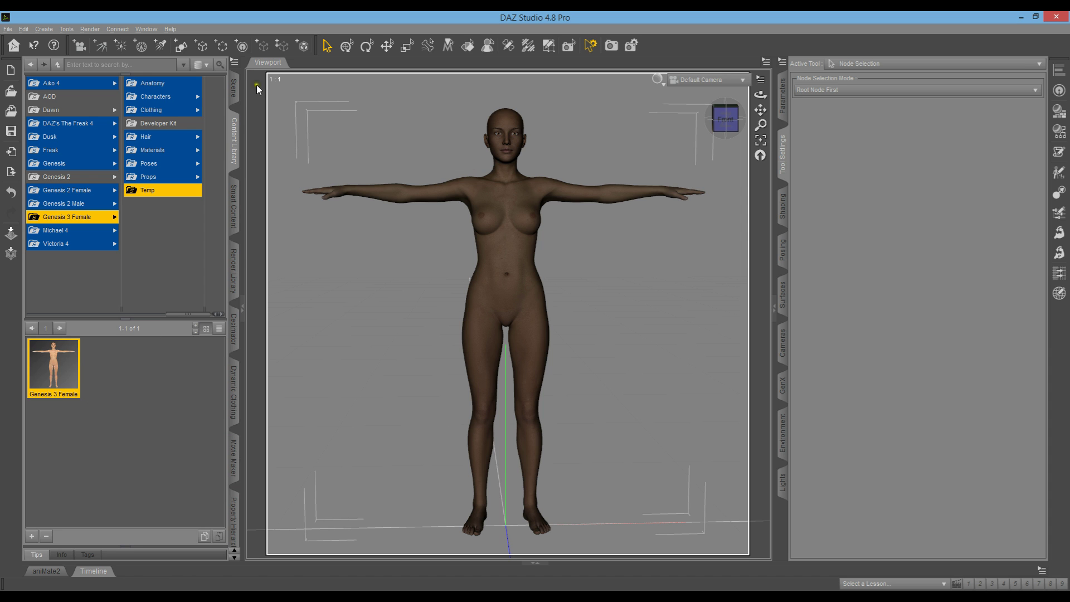
left_click(236, 63)
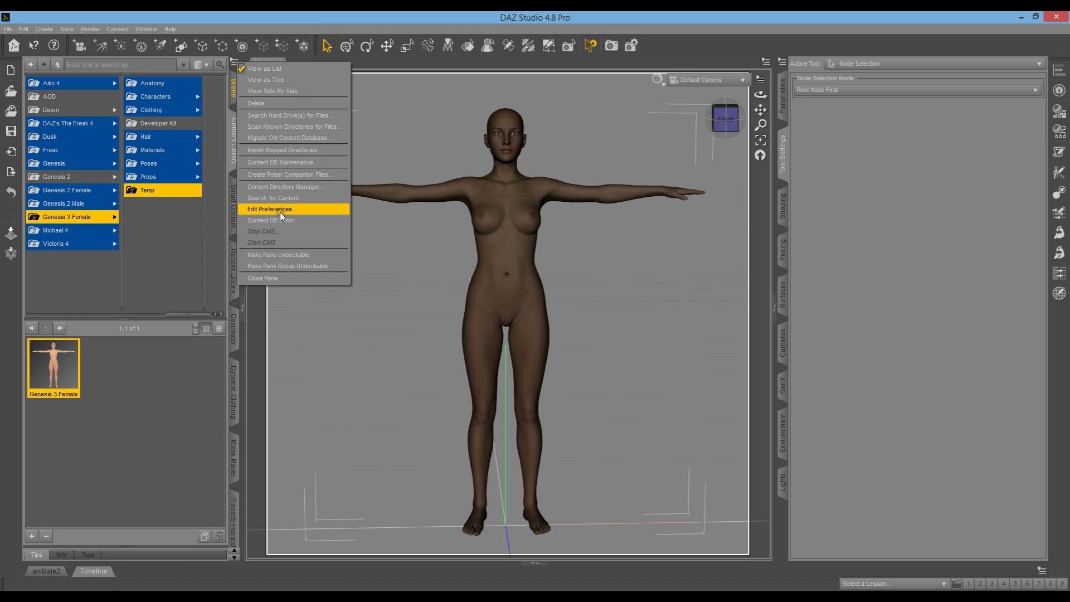
Create Poser companion files in the public DAZ 3D library as Figures - cr2, copying relative source paths.
left_click(294, 174)
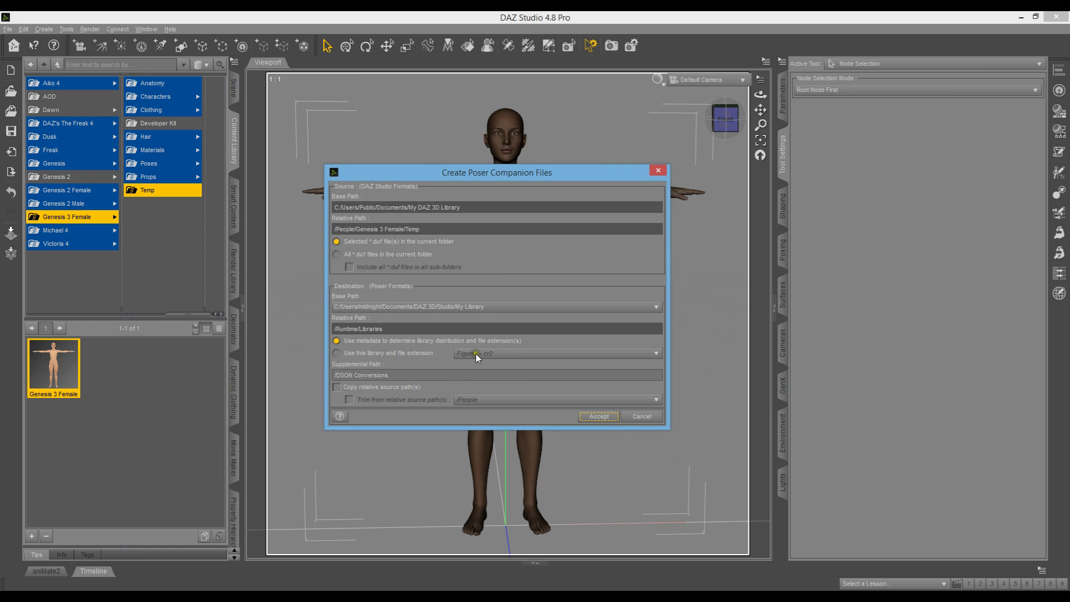
left_click_drag(426, 176, 428, 114)
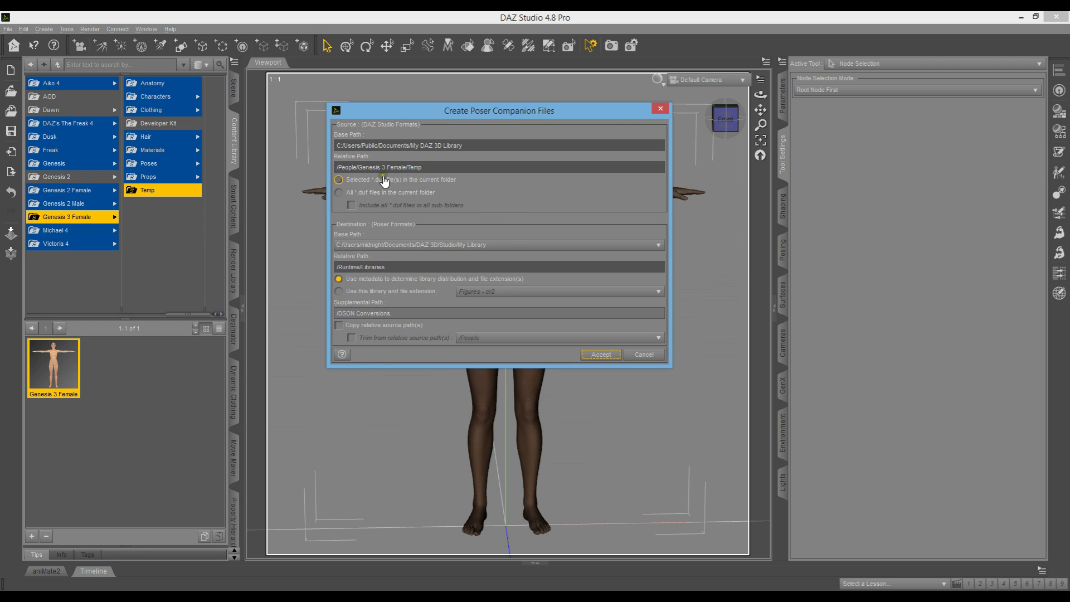
left_click(390, 245)
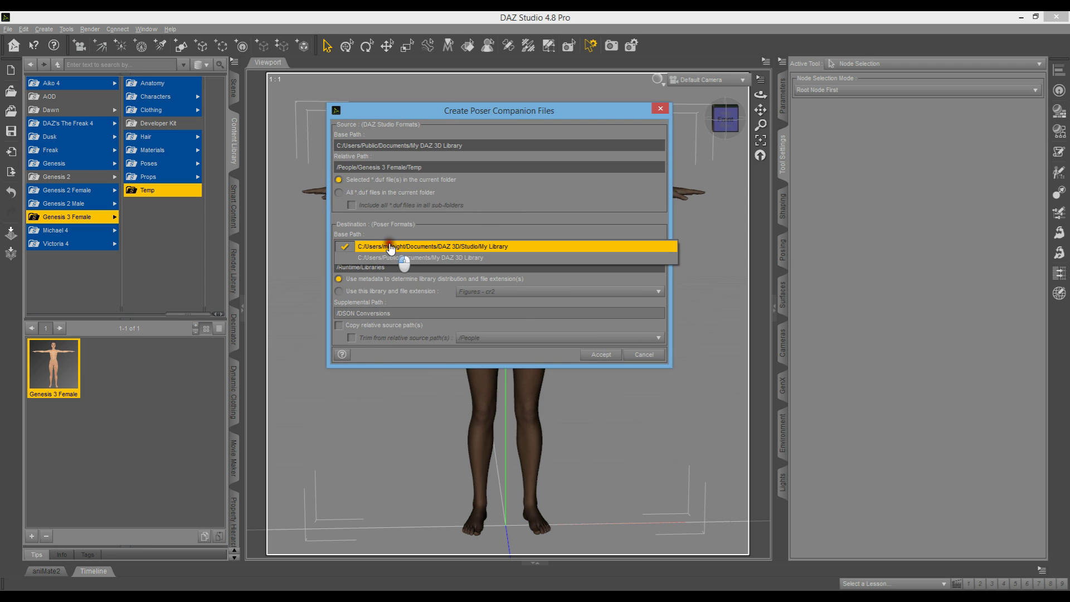
left_click(433, 257)
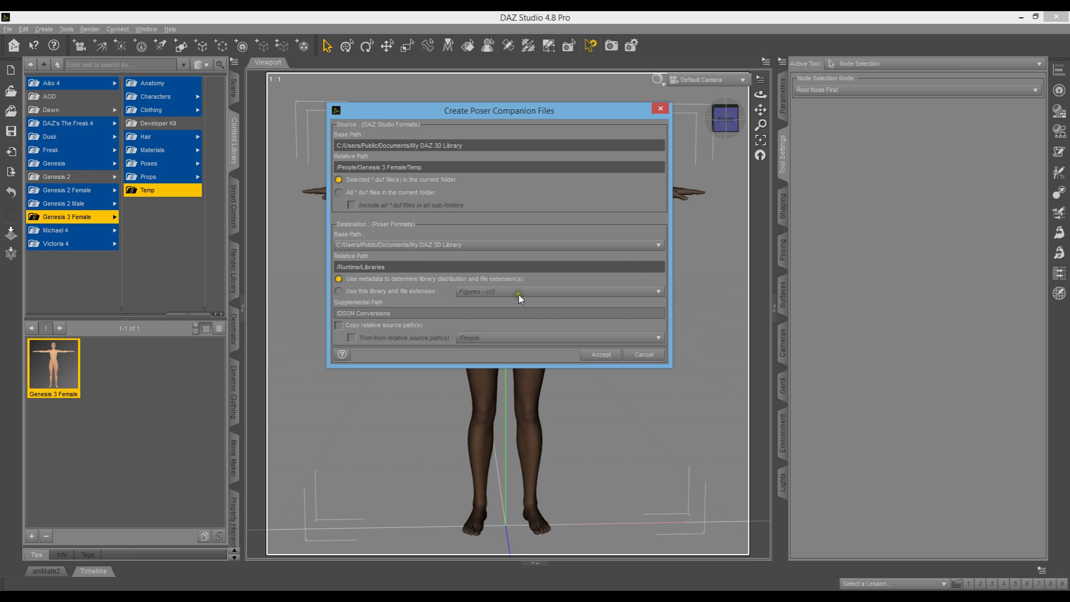
left_click(377, 282)
left_click(338, 292)
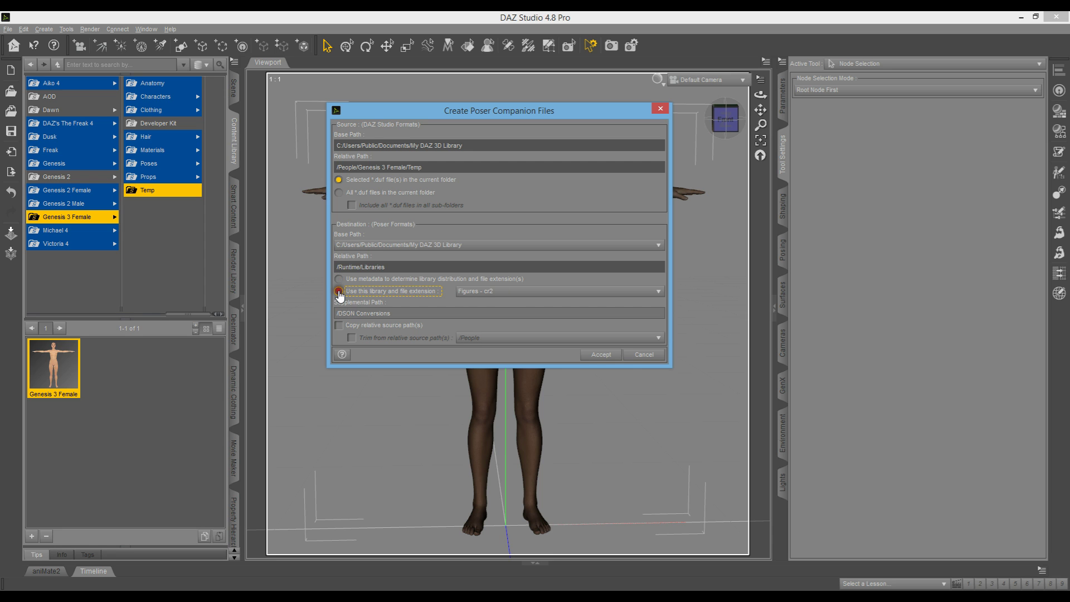
left_click(477, 294)
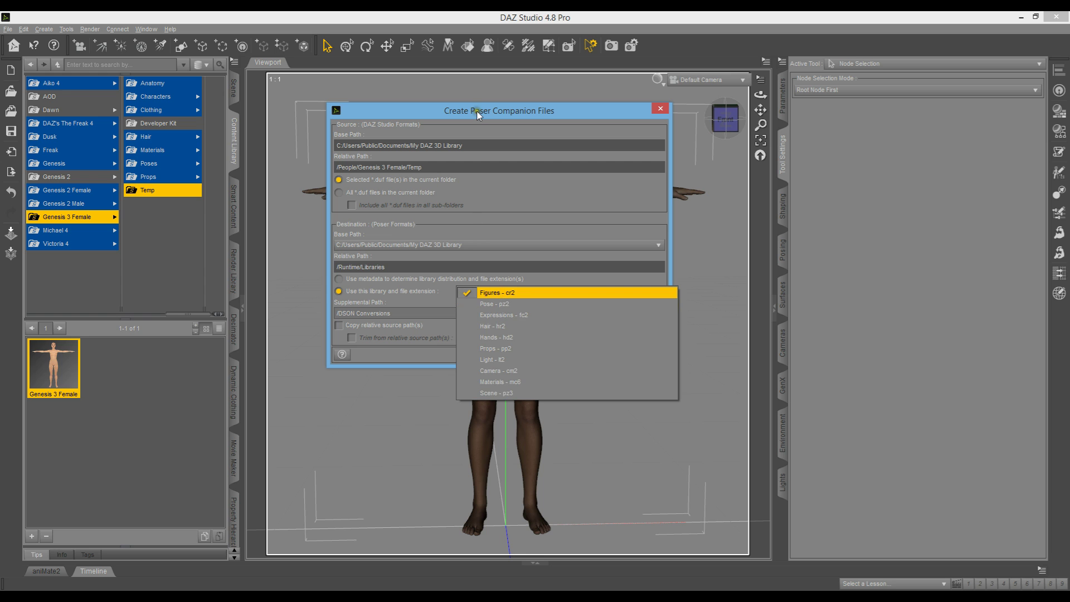
left_click(493, 292)
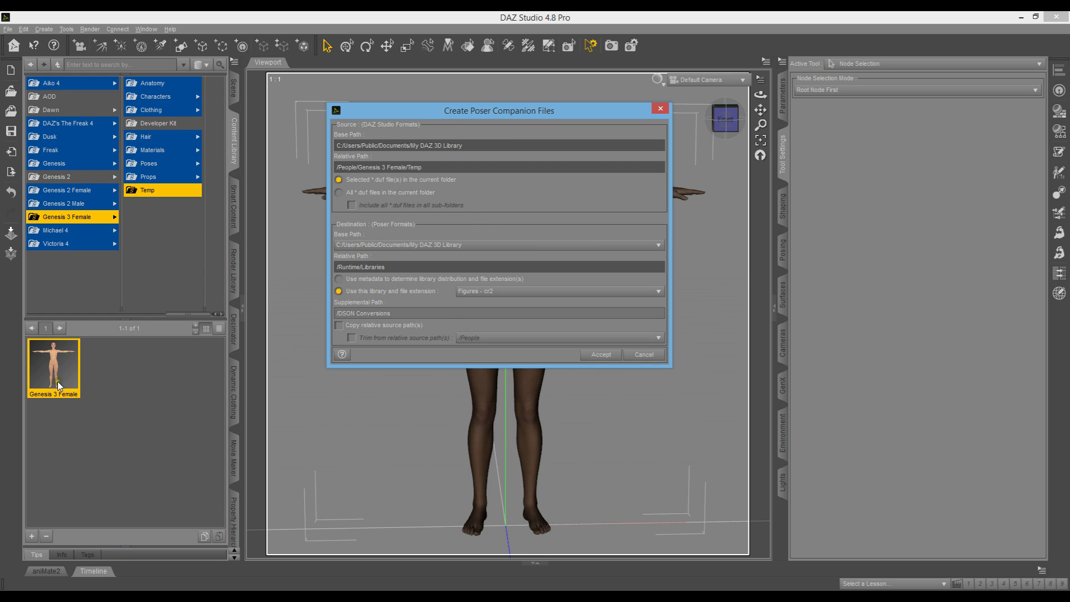
left_click(339, 326)
left_click(600, 355)
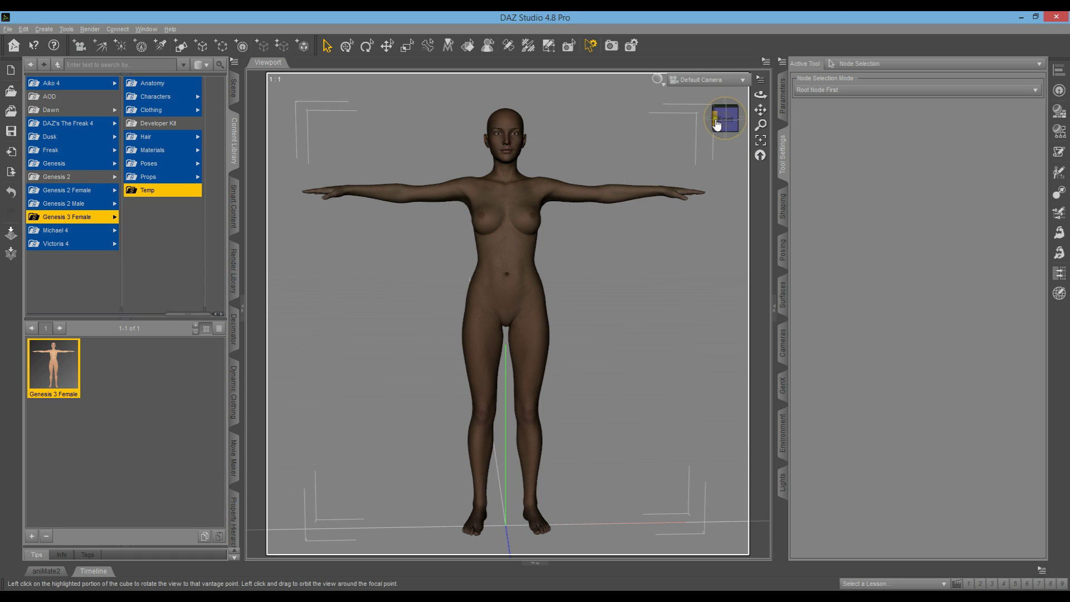
mouse_move(536, 298)
left_mouse_down("alt")
mouse_move(507, 292)
mouse_move(559, 299)
mouse_move(534, 294)
left_mouse_up("alt")
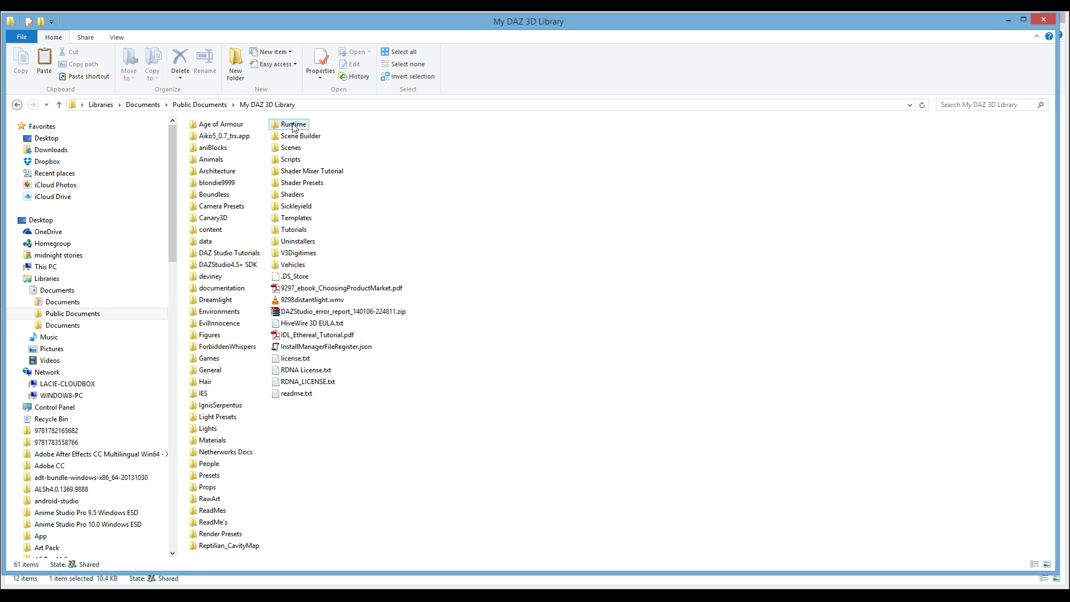
Open Runtime > Libraries > Character > DSON Conversions > People > Genesis 3 Female > Temp.
double_click(293, 124)
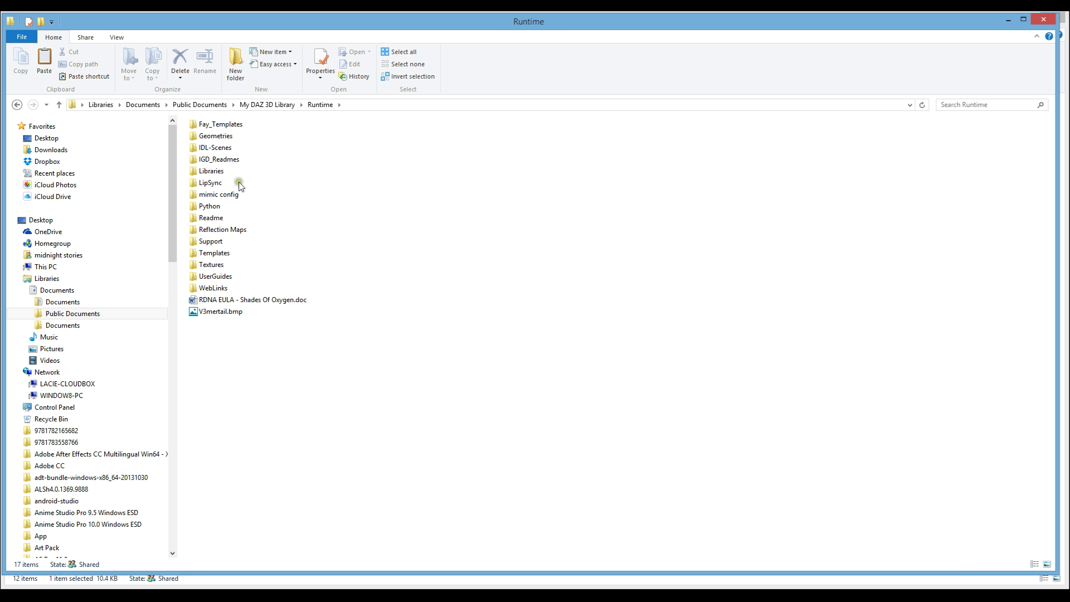
double_click(215, 171)
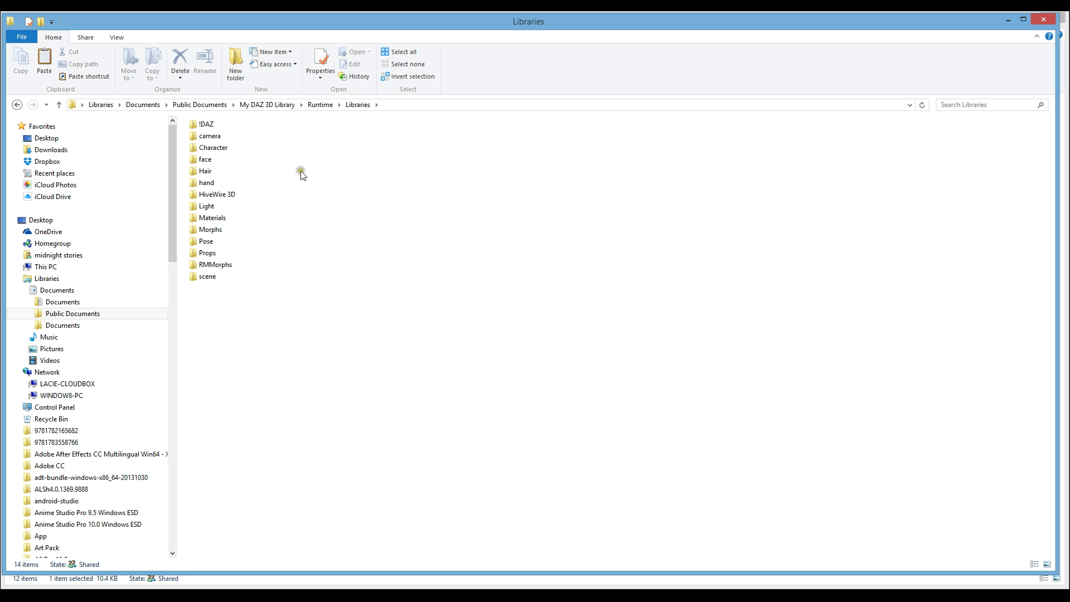
double_click(206, 148)
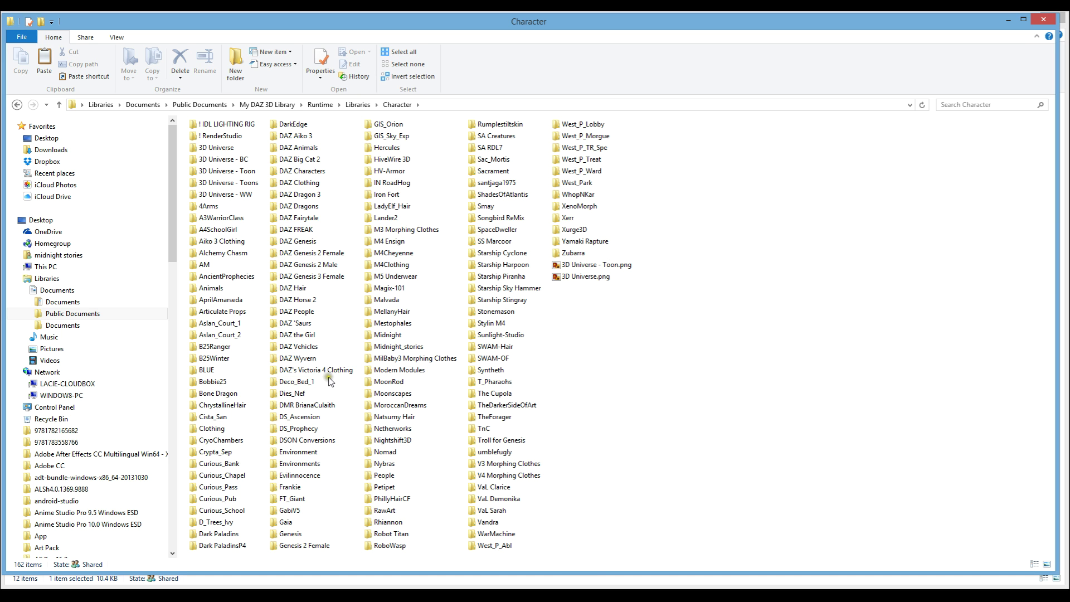
double_click(296, 441)
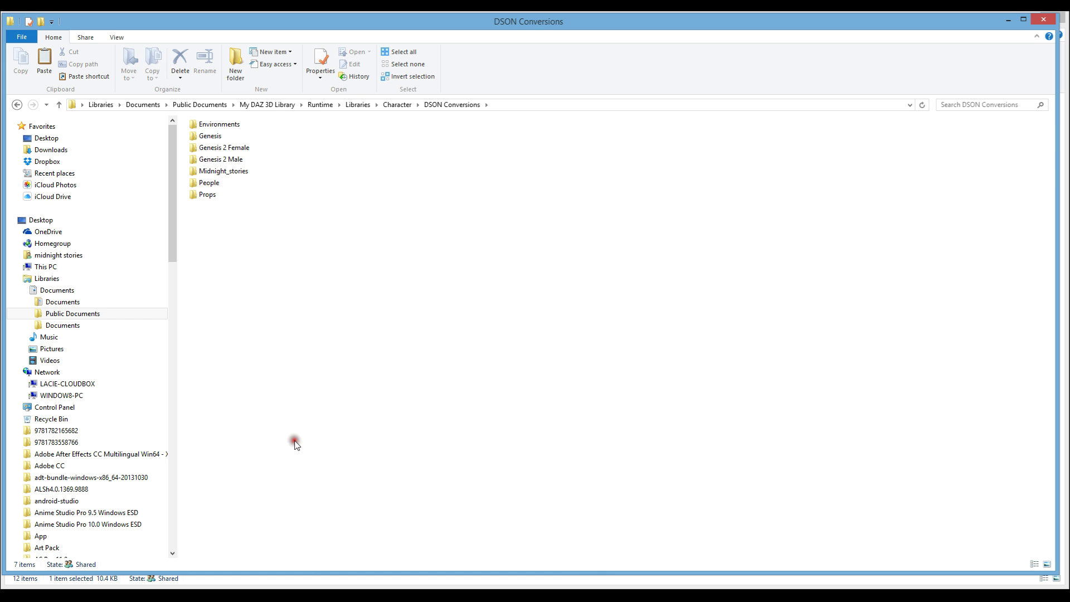
double_click(211, 182)
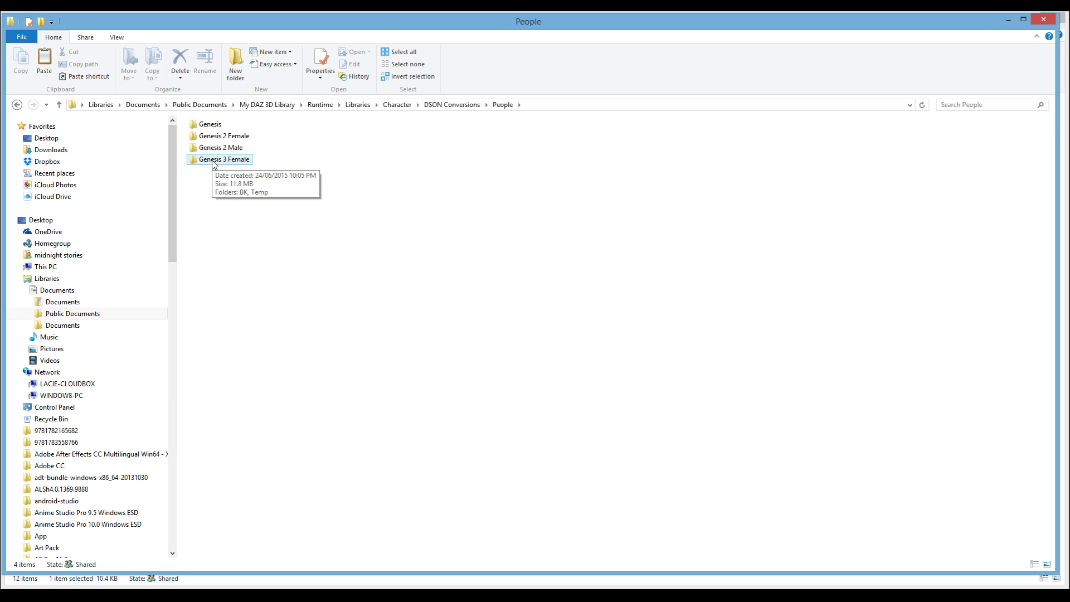
double_click(213, 161)
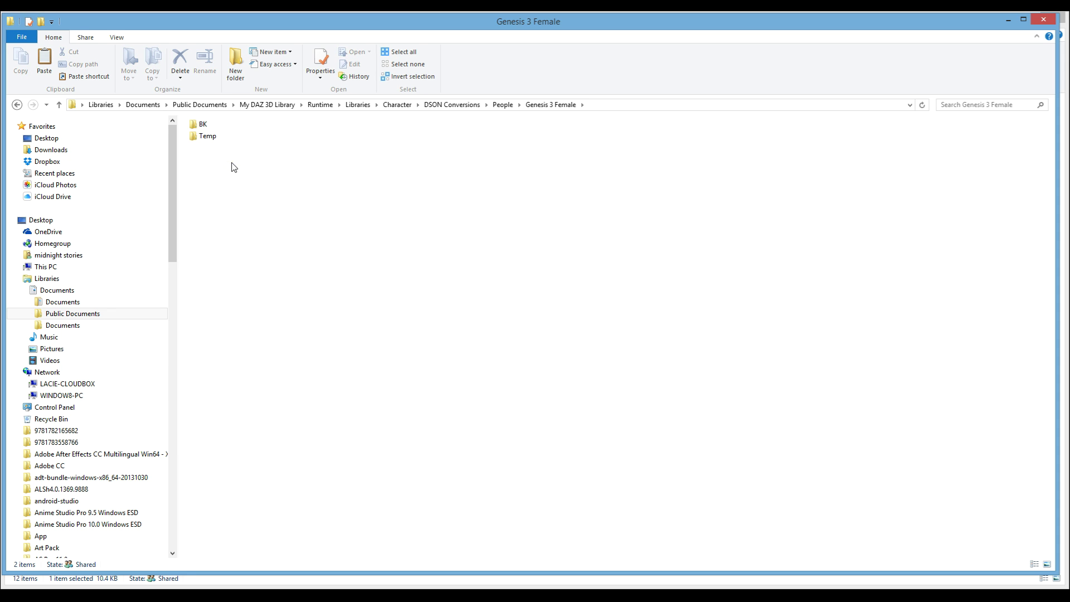
right_click(345, 226)
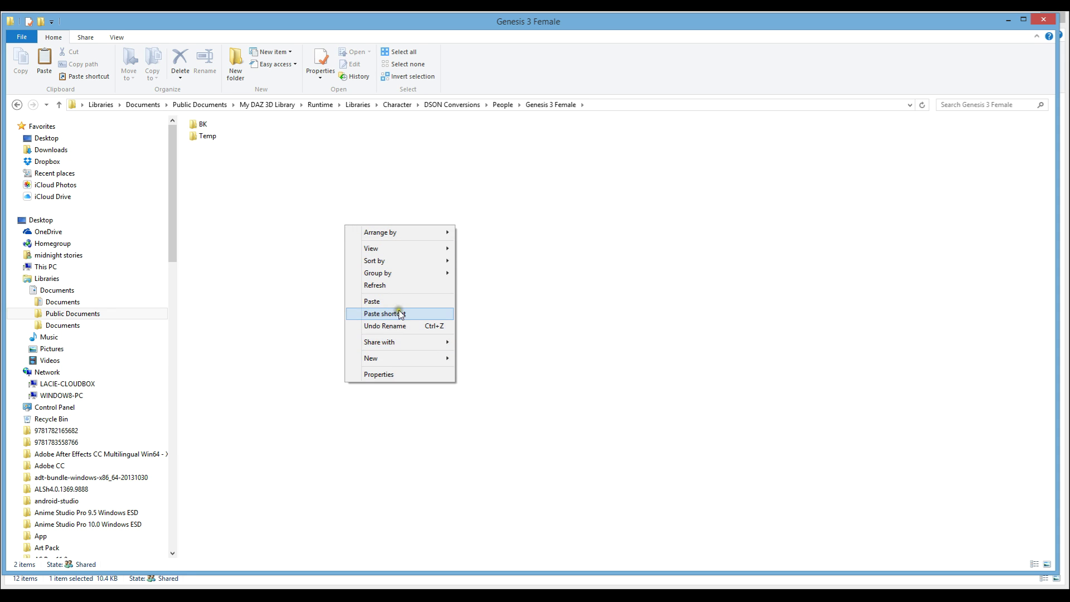
left_click(210, 139)
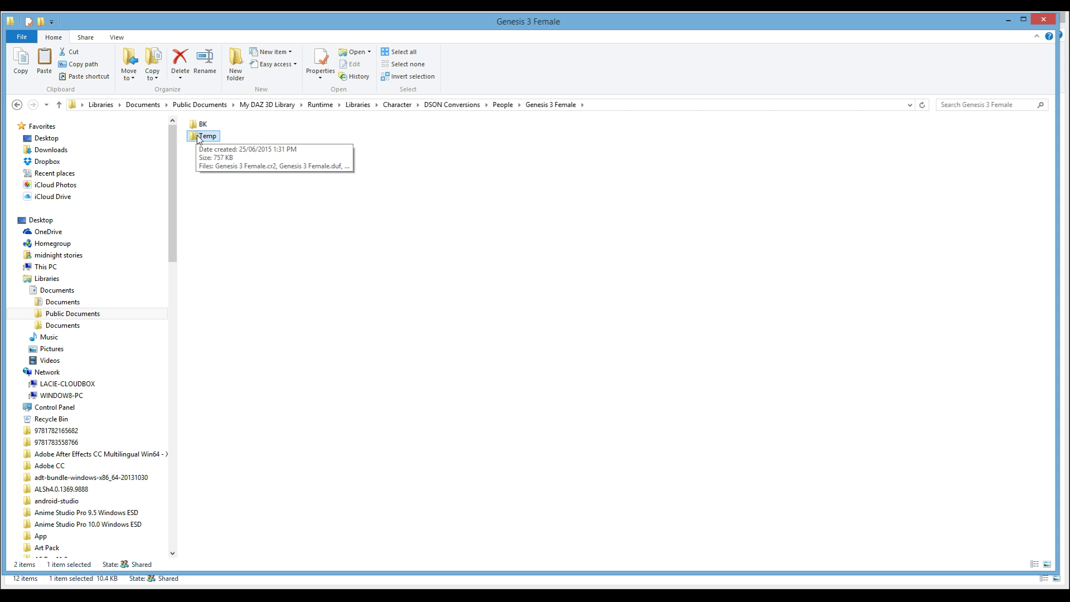
double_click(201, 136)
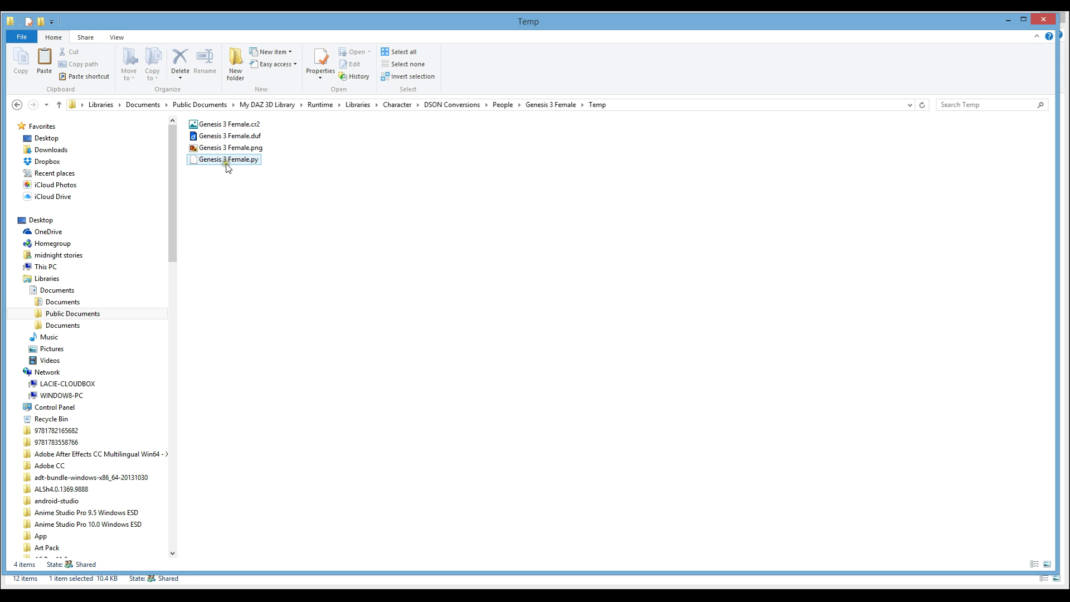
left_click(523, 581)
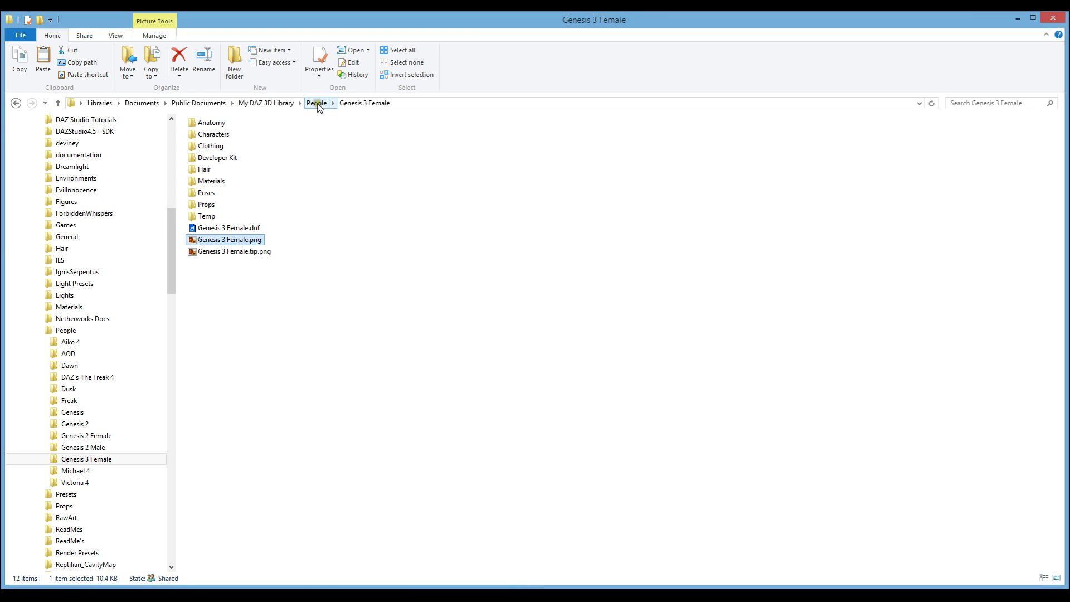
Copy the library's Genesis 3 Female.png into Temp, replacing the existing file, then go to Poser.
right_click(212, 244)
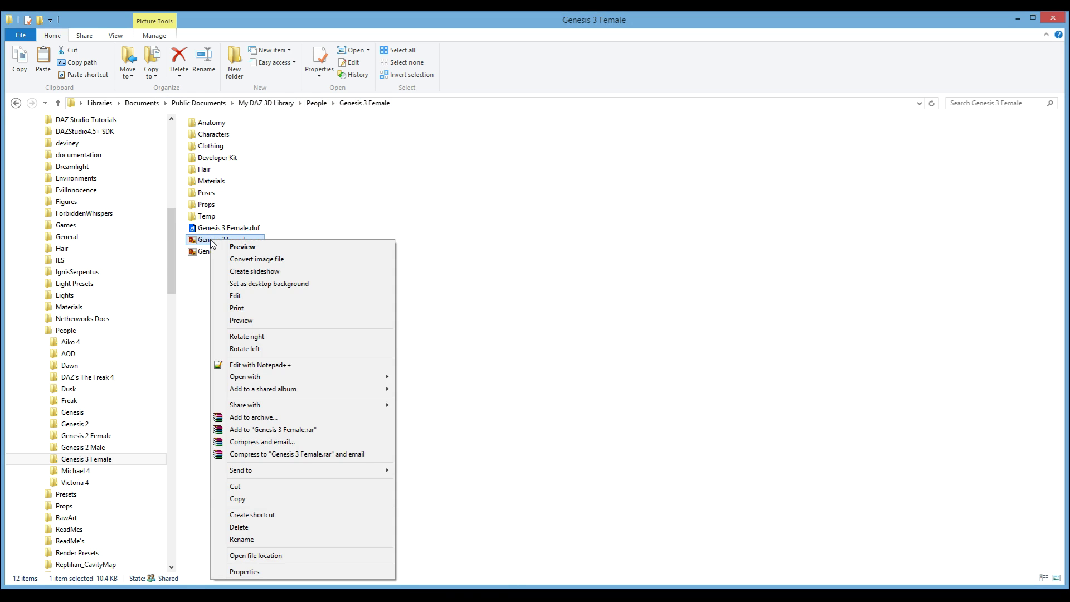
left_click(265, 499)
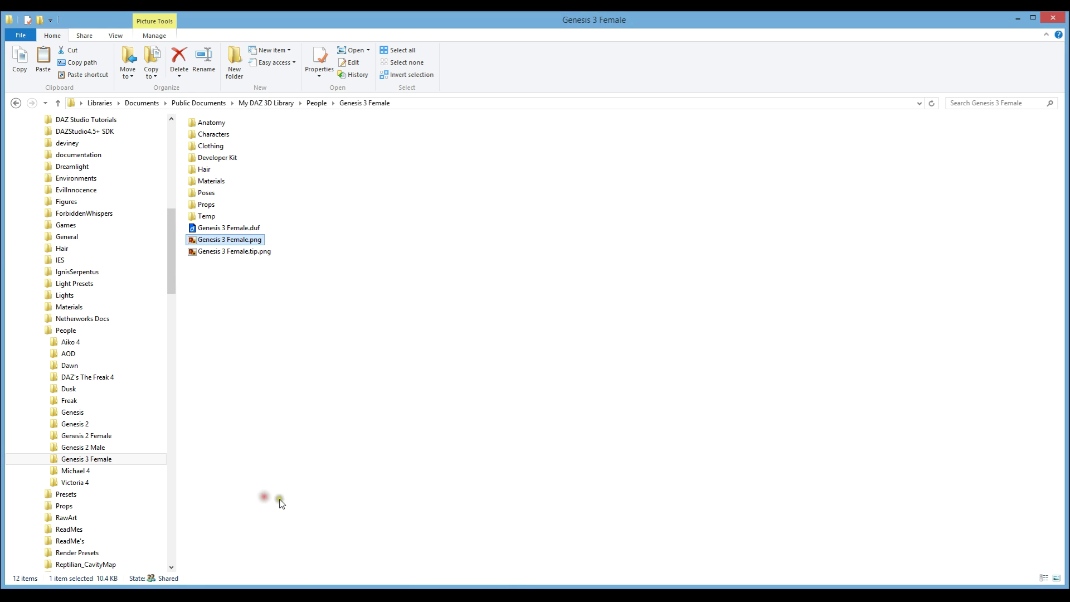
left_click(1018, 19)
right_click(325, 239)
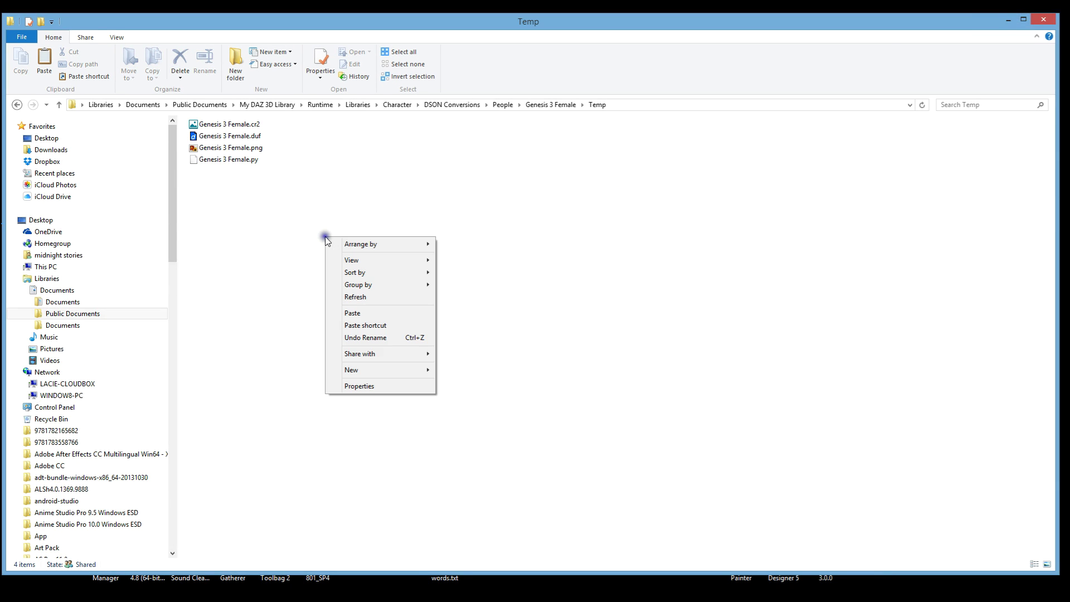
left_click(363, 313)
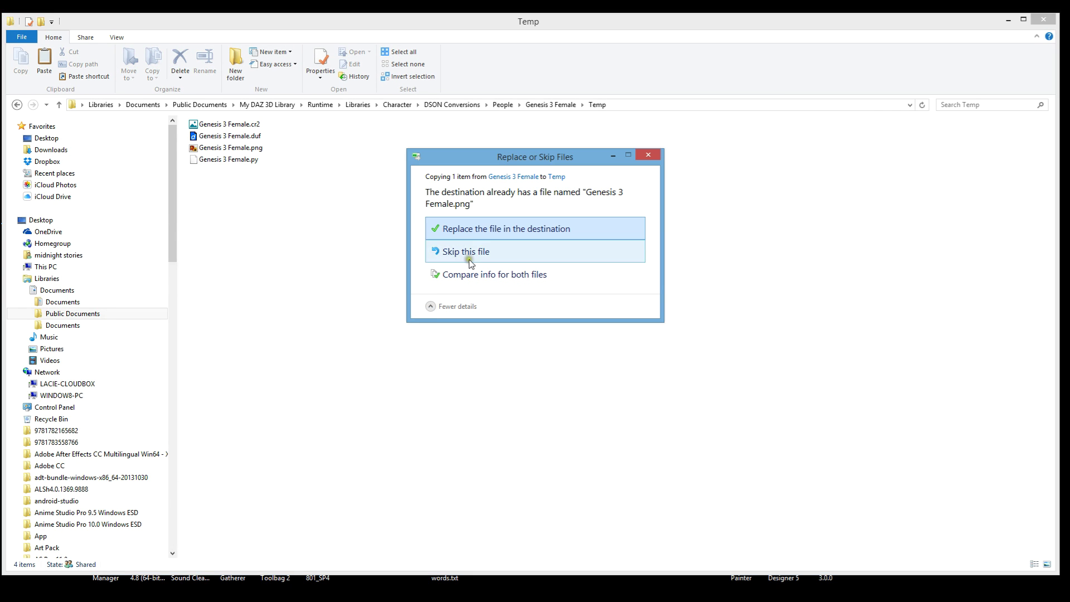
left_click(471, 233)
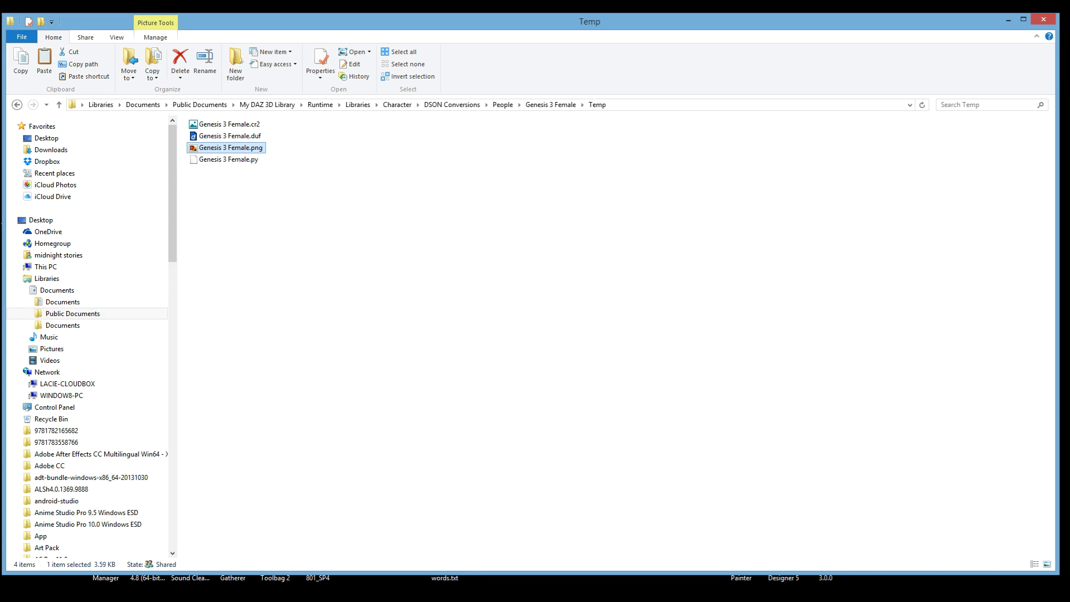
left_click(919, 579)
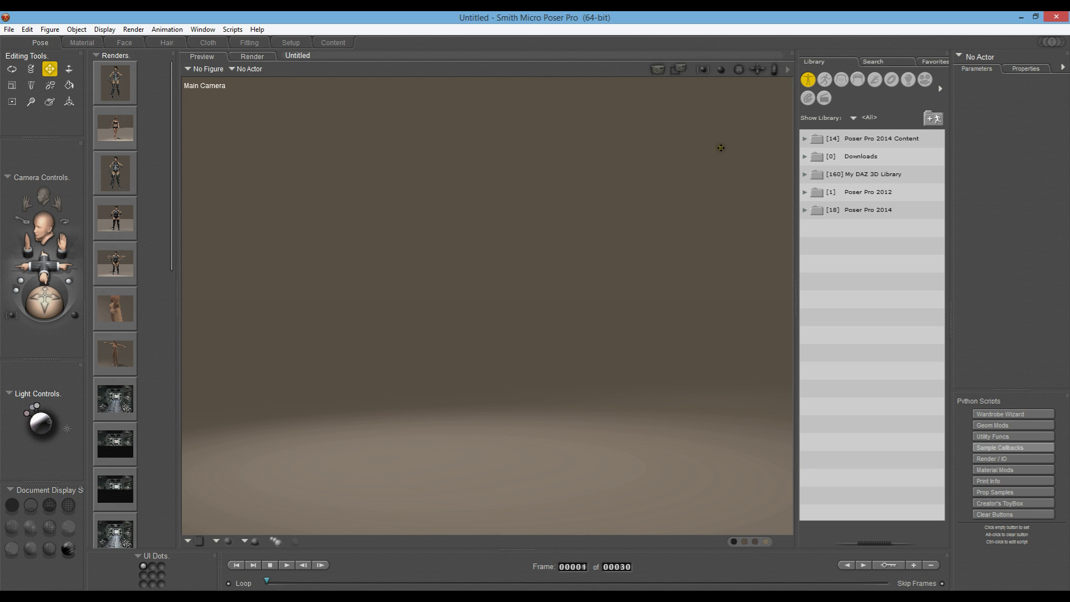
Expand My DAZ 3D Library > DSON Conversions > People > Genesis 3 Female > Temp and load the Genesis 3 Female figure.
left_click(805, 175)
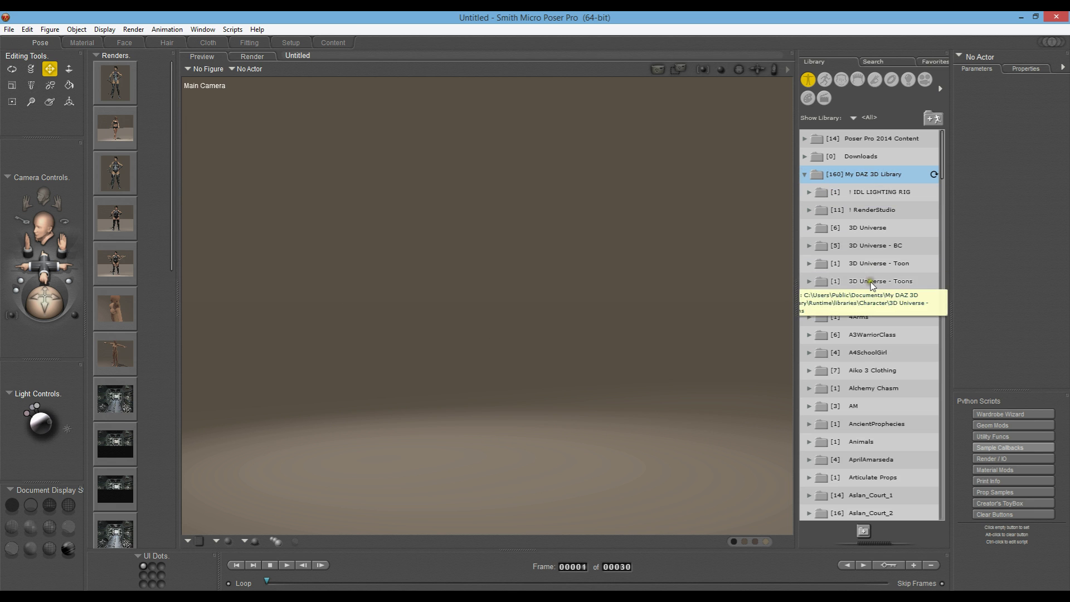
scroll(868, 345, "down", 6)
scroll(868, 364, "down", 10)
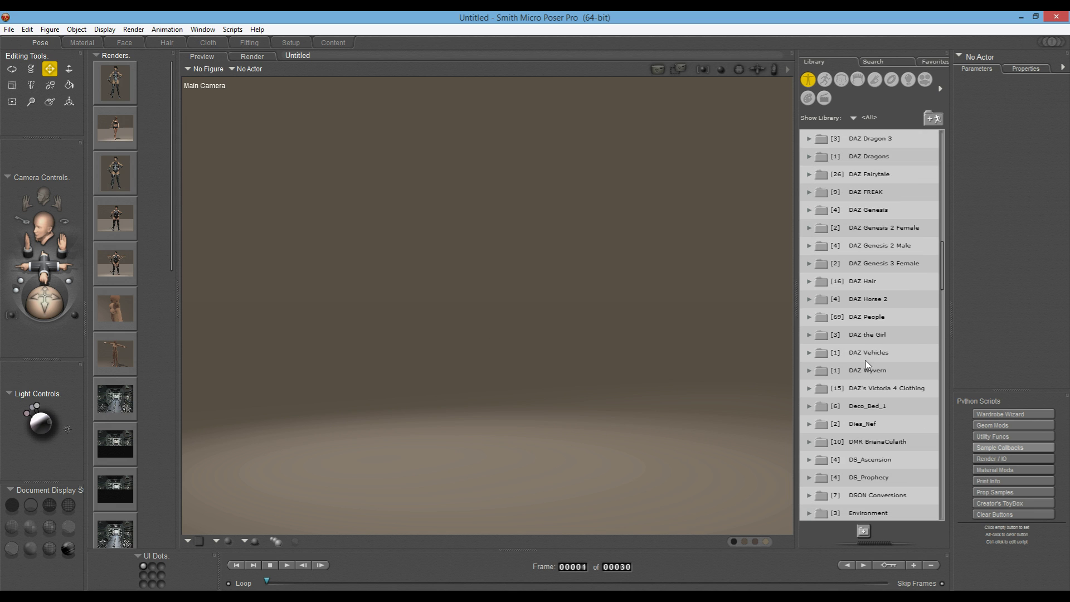
scroll(892, 462, "down", 1)
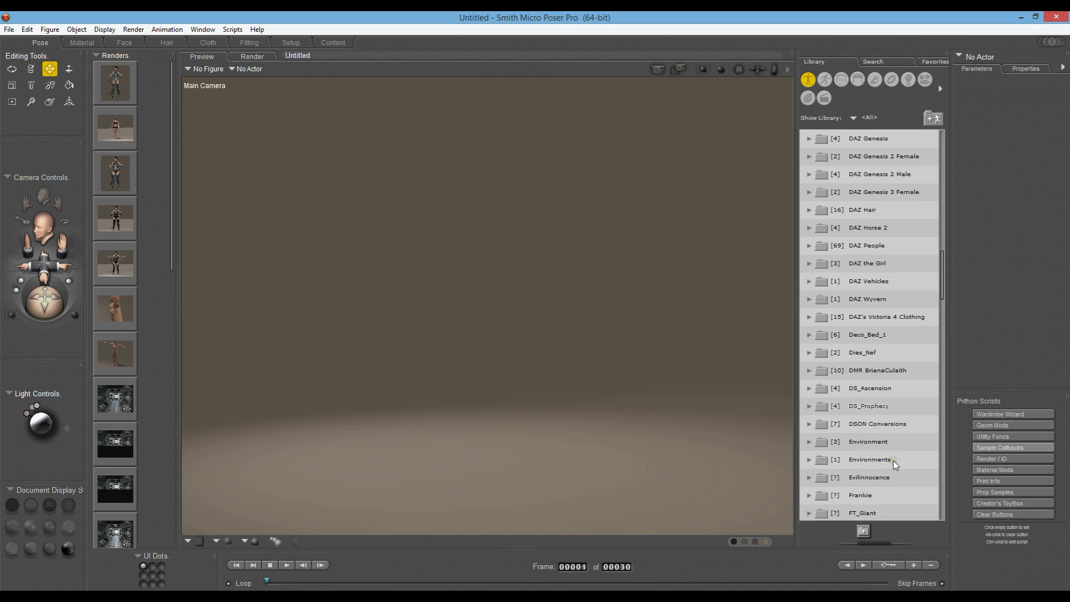
left_click(808, 424)
scroll(858, 434, "down", 2)
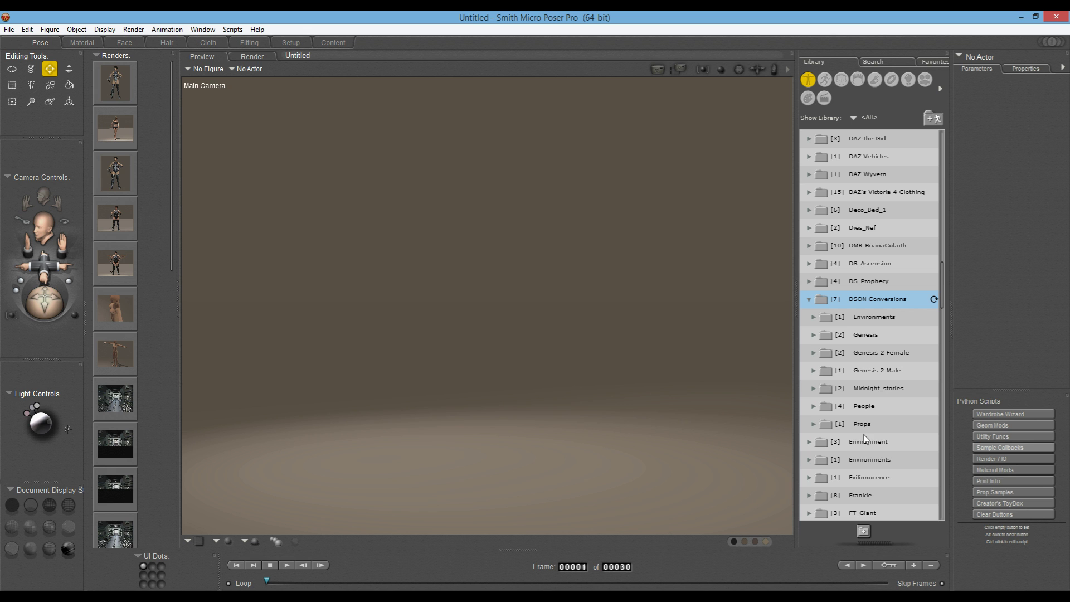
left_click(813, 407)
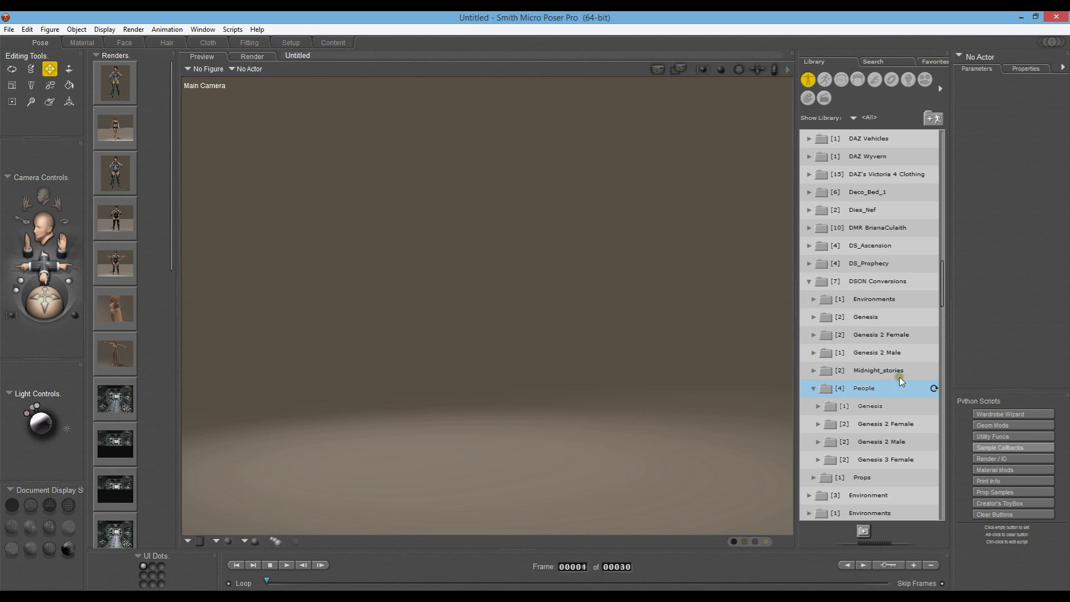
left_click(818, 459)
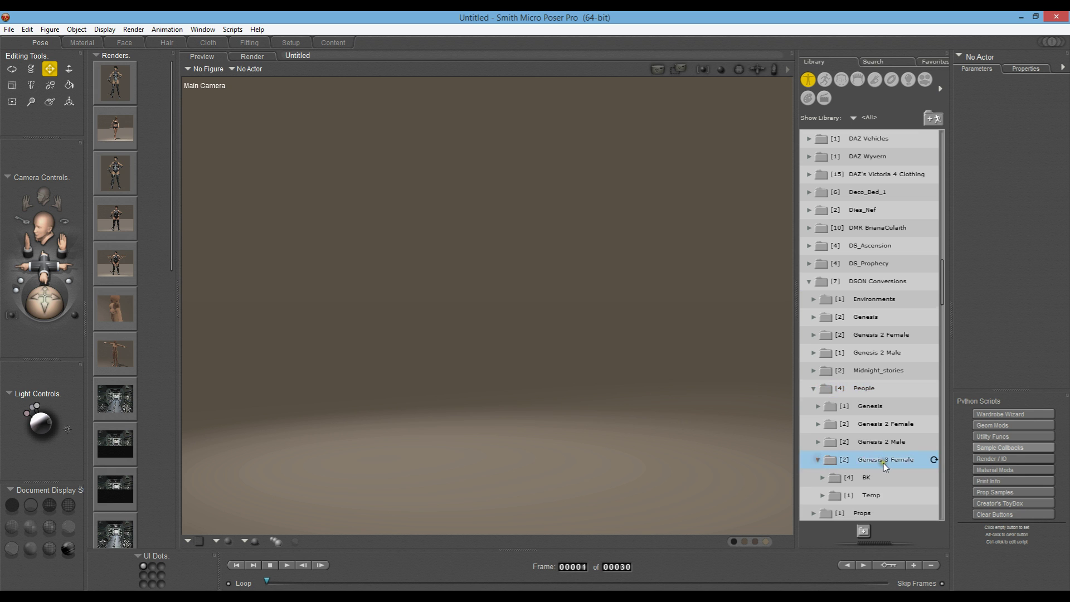
left_click(821, 425)
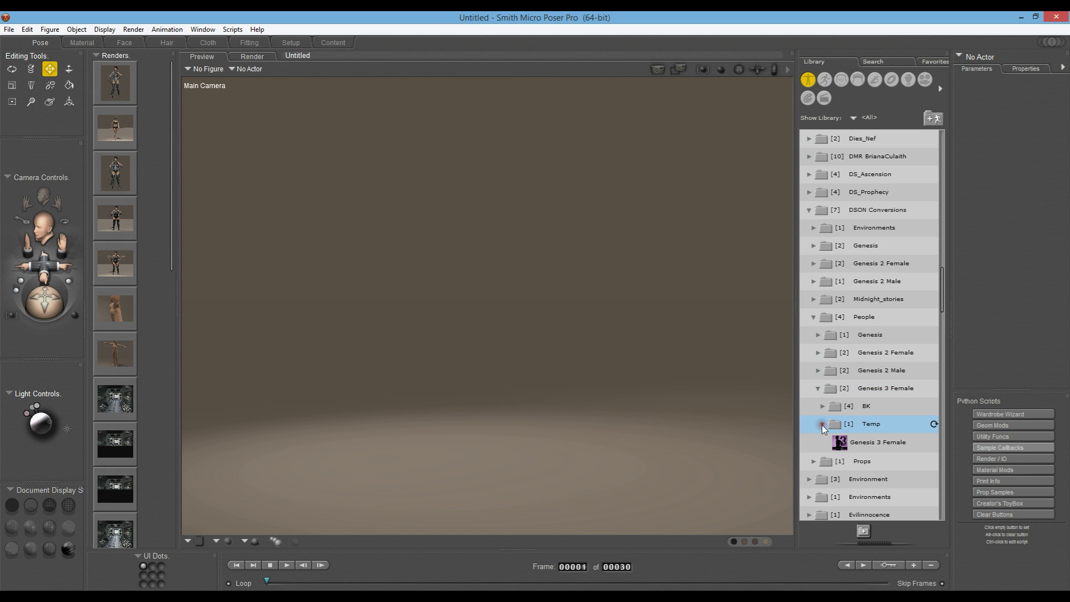
left_click(934, 424)
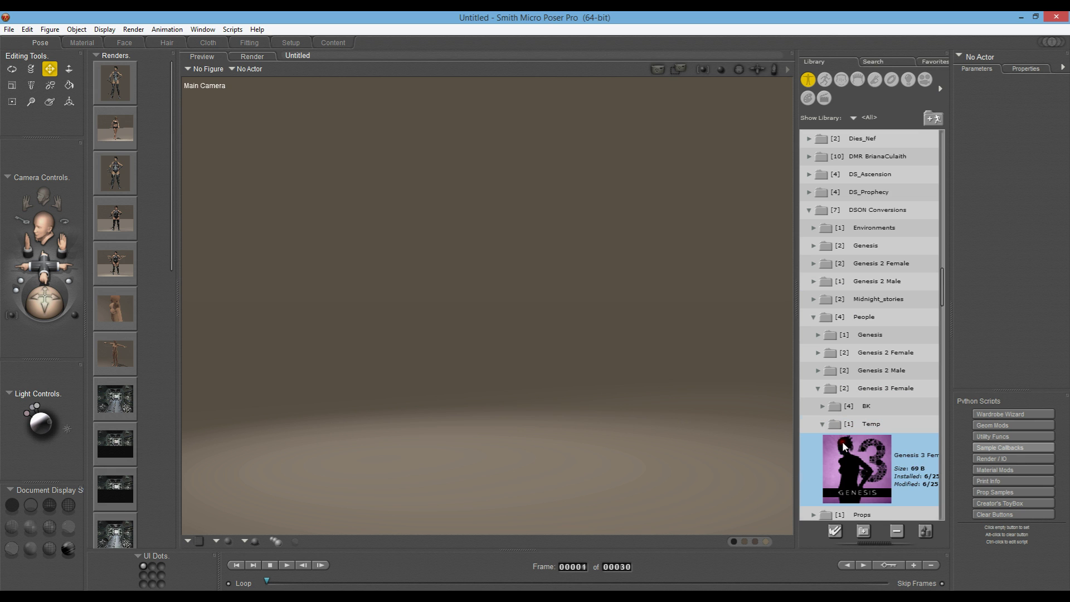
scroll(860, 460, "down", 1)
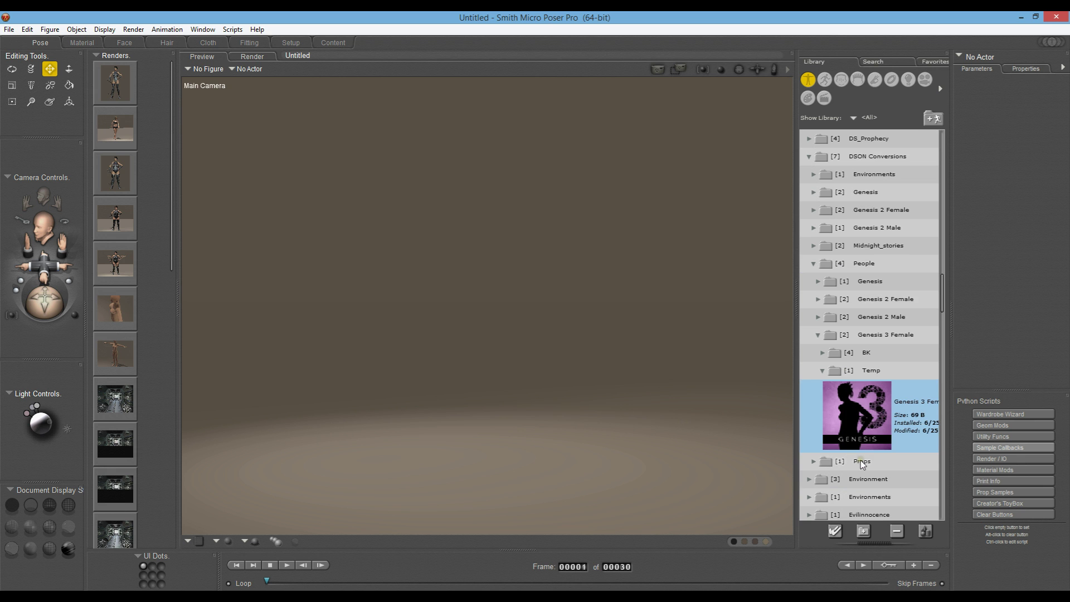
double_click(861, 409)
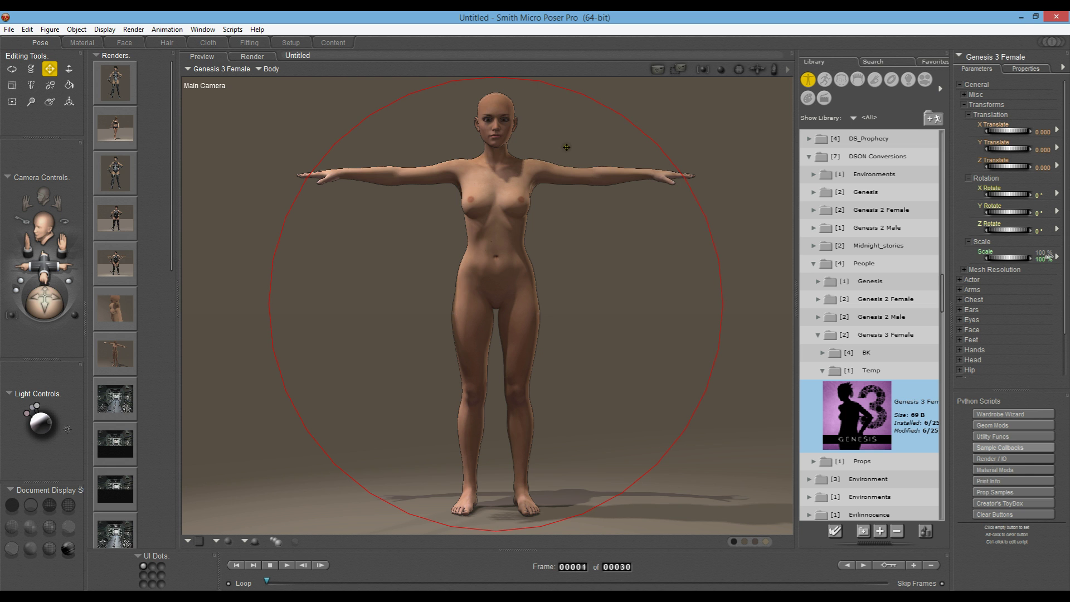
Lower the figure's left arm slightly with the upper arm's Bend dial.
left_click(569, 178)
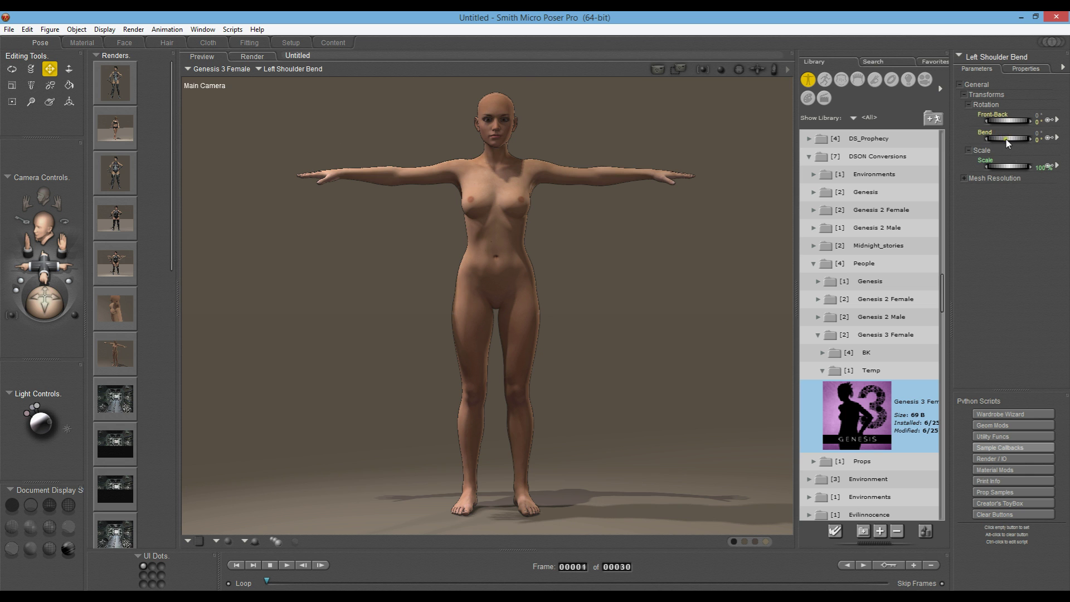
left_click(984, 143)
mouse_move(984, 144)
left_mouse_down()
mouse_move(969, 146)
mouse_move(1000, 142)
left_mouse_up()
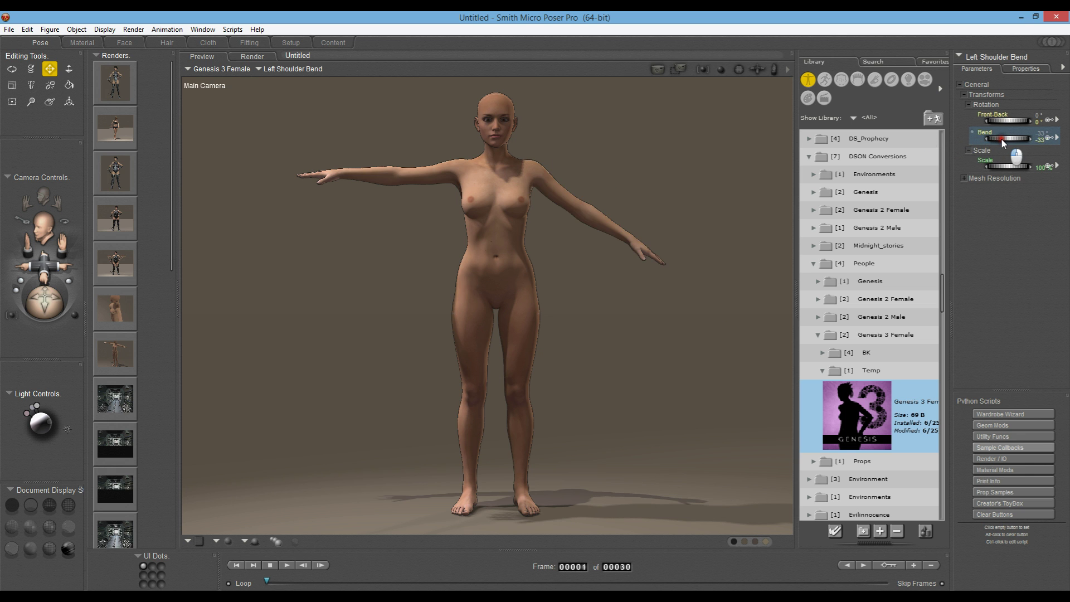
Set the left forearm's Bend dial to -59 and orbit to check the pose.
left_click(597, 214)
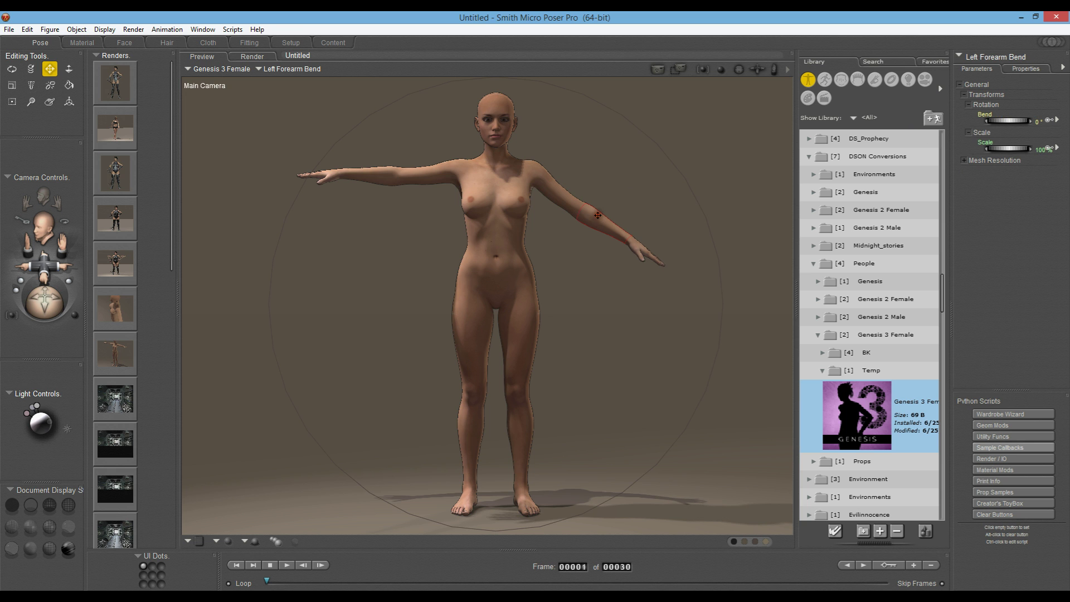
left_click(1011, 121)
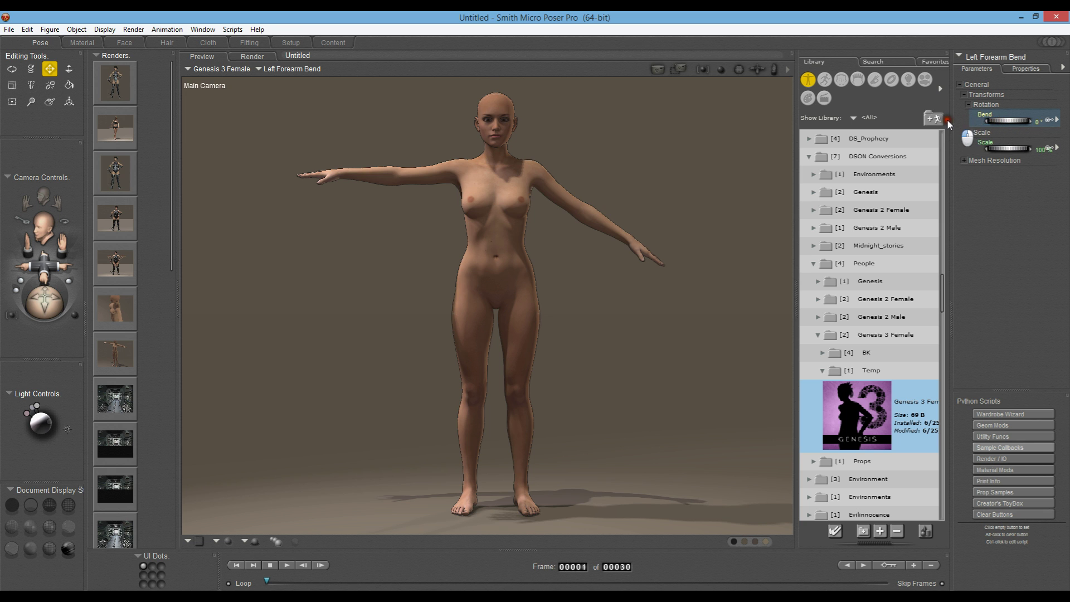
left_click_drag(1016, 121, 1007, 119)
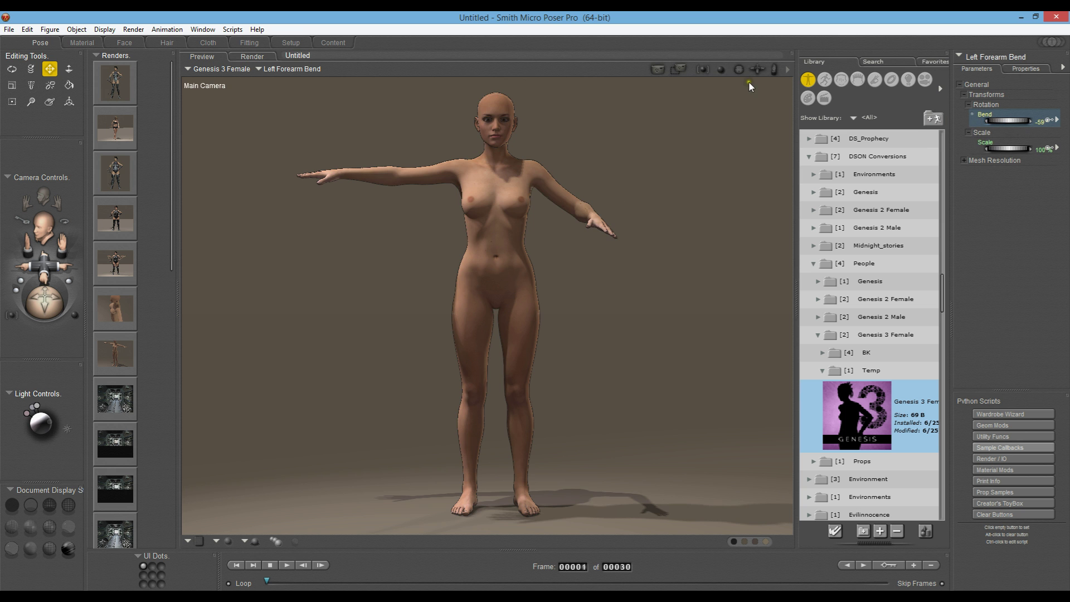
mouse_move(740, 74)
left_mouse_down()
mouse_move(753, 70)
mouse_move(723, 73)
mouse_move(741, 71)
left_mouse_up()
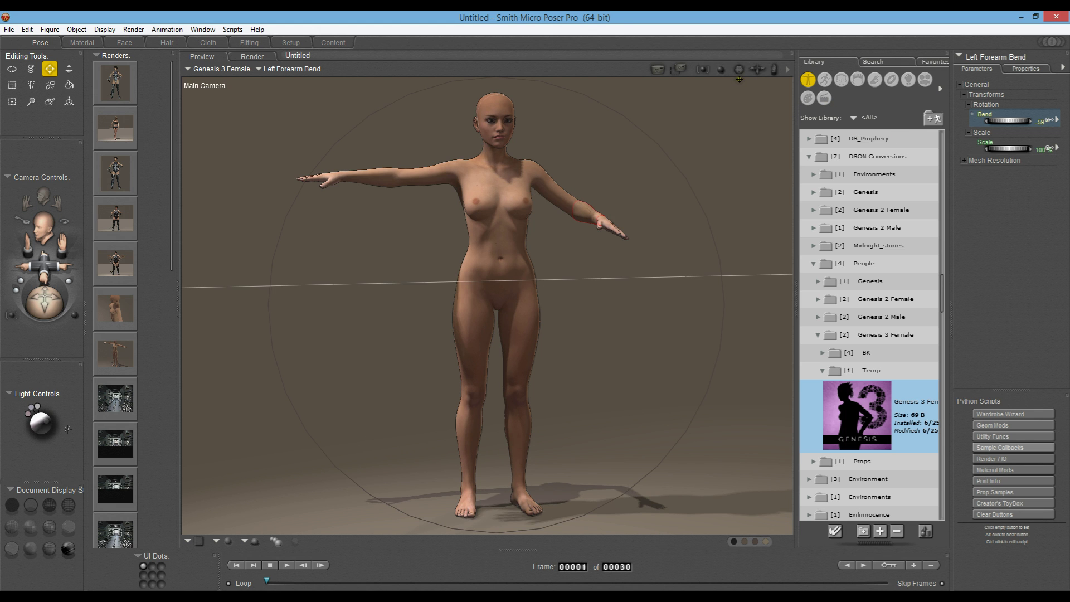
left_click_drag(741, 69, 728, 72)
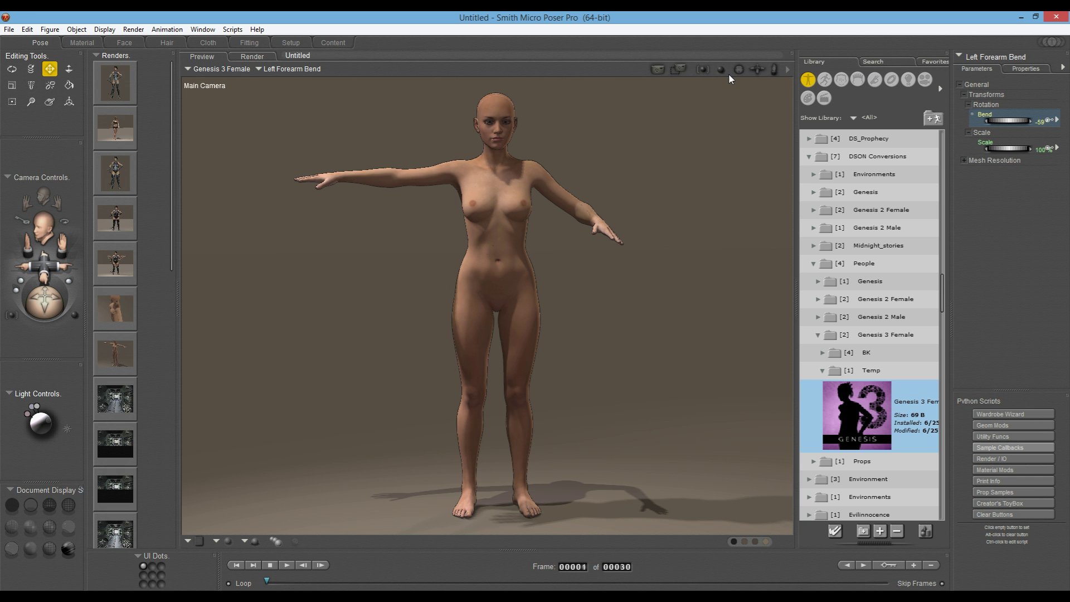
Move the camera closer with Move XZ, then rotate it to view the figure's upper body.
left_click_drag(758, 69, 776, 66)
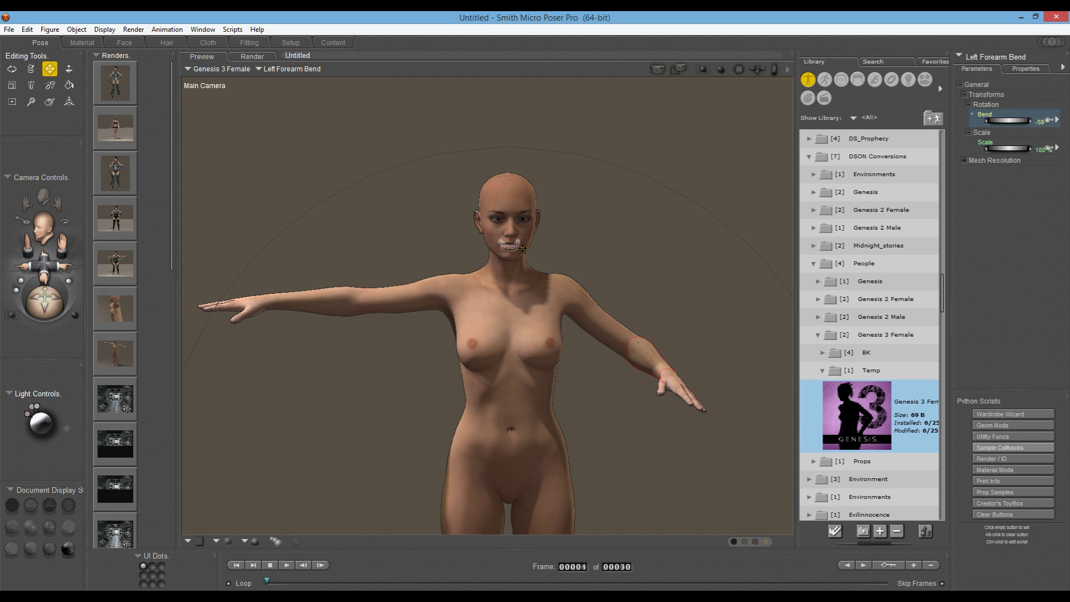
left_click_drag(737, 72, 737, 72)
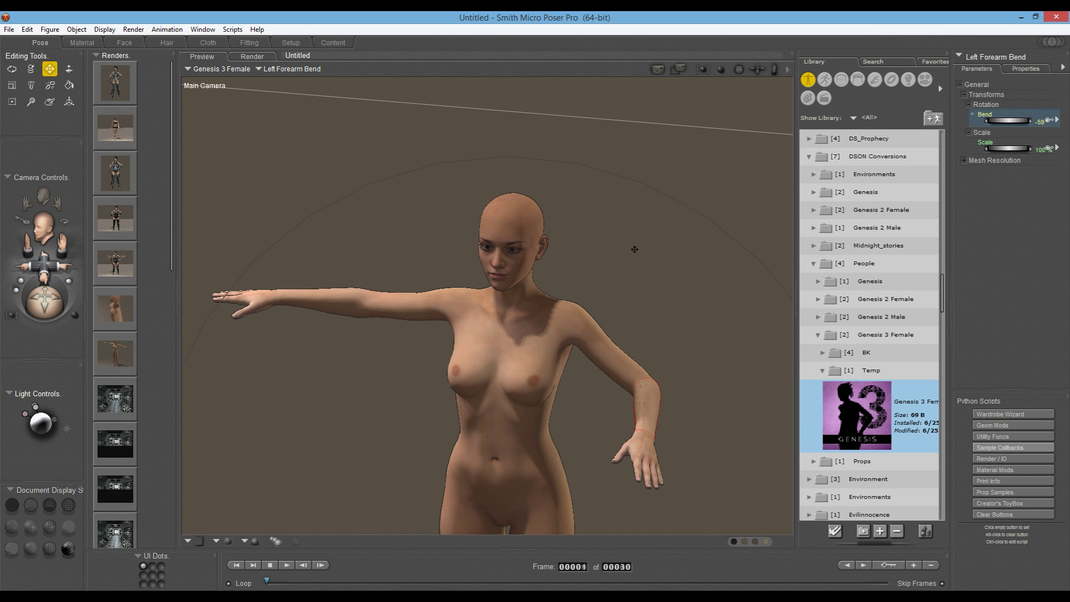
left_click_drag(736, 70, 739, 68)
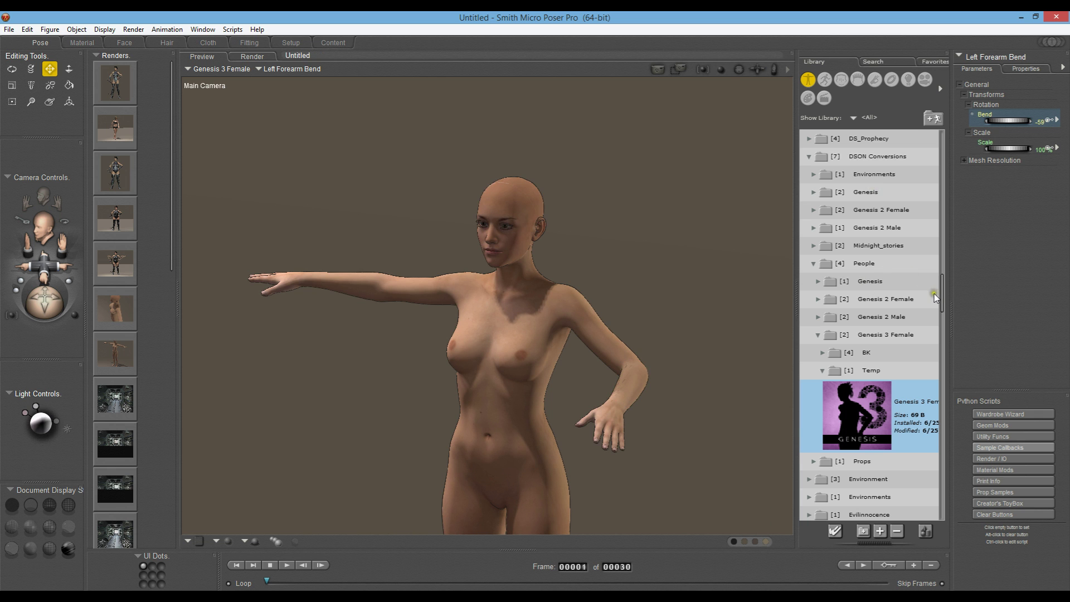
Collapse the converted Genesis 3 Female DSON folder in the Library.
left_click_drag(942, 301, 932, 277)
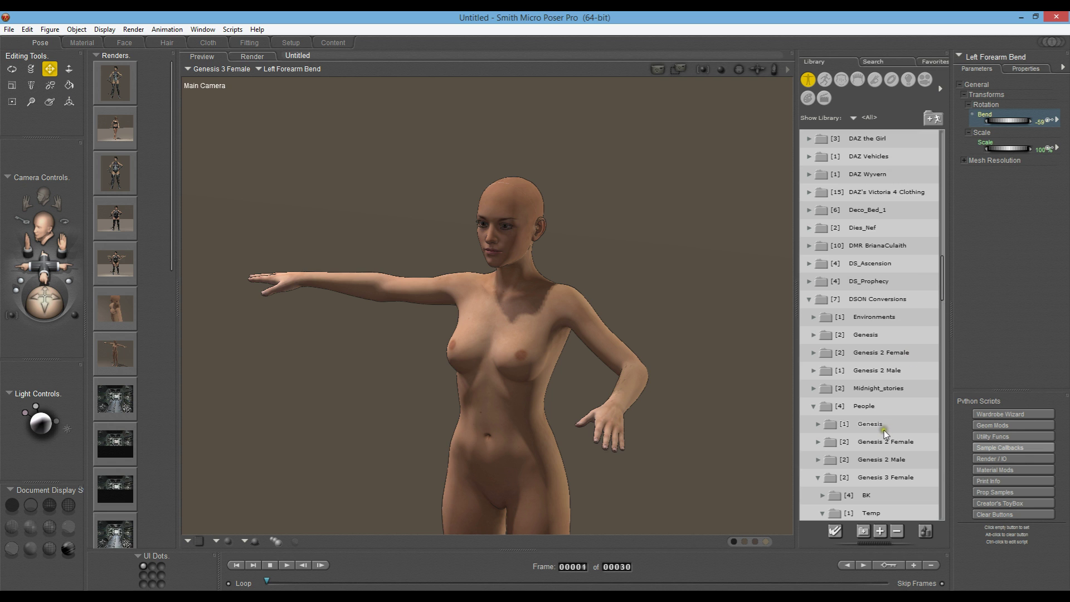
left_click(860, 481)
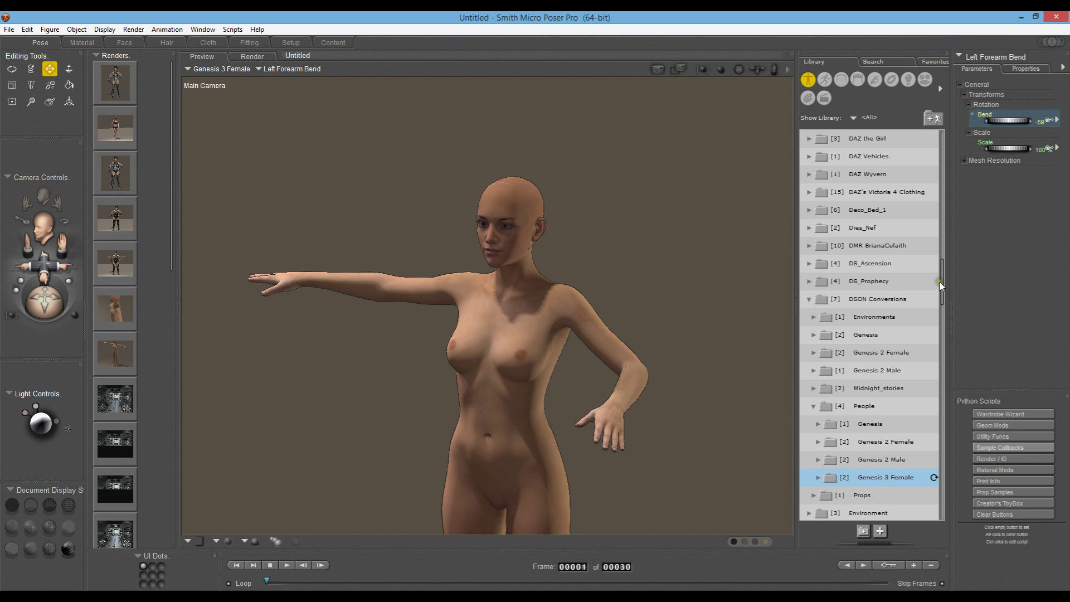
mouse_move(940, 283)
left_mouse_down()
mouse_move(940, 295)
mouse_move(941, 262)
left_mouse_up()
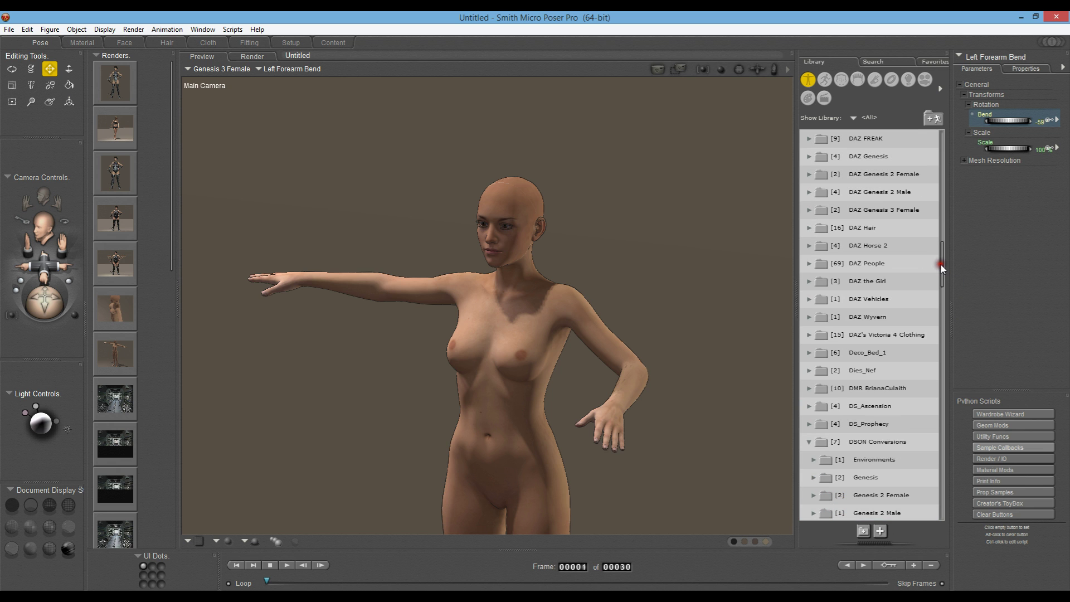
left_click(1038, 435)
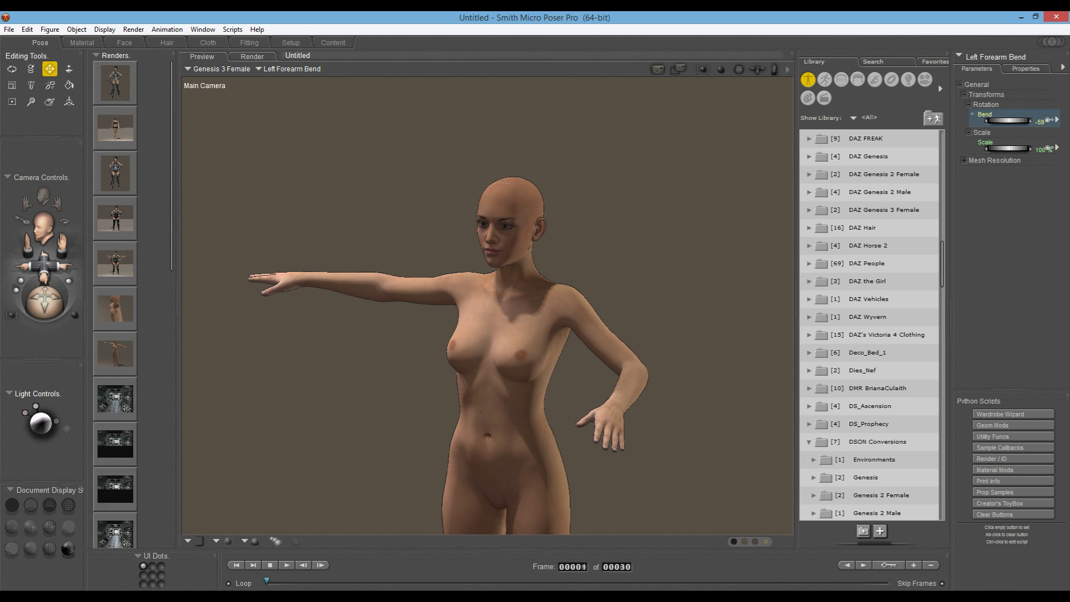
Expand DAZ Genesis 3 Female > Clothing > Basic Wear to list Shorts, Top and Underwear.
scroll(869, 323, "down", 2)
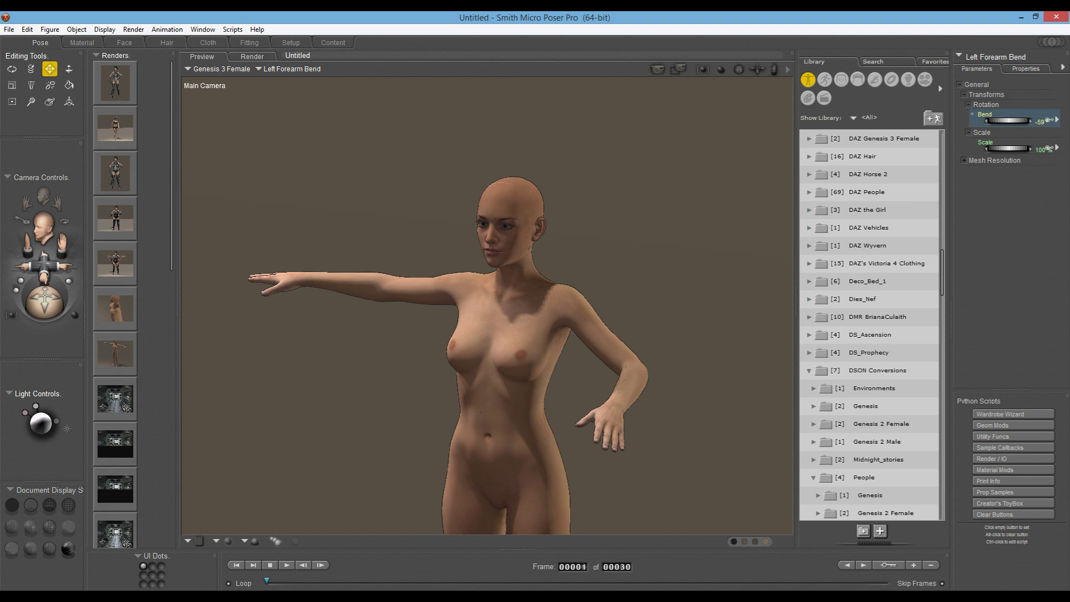
left_click(878, 139)
left_click(877, 140)
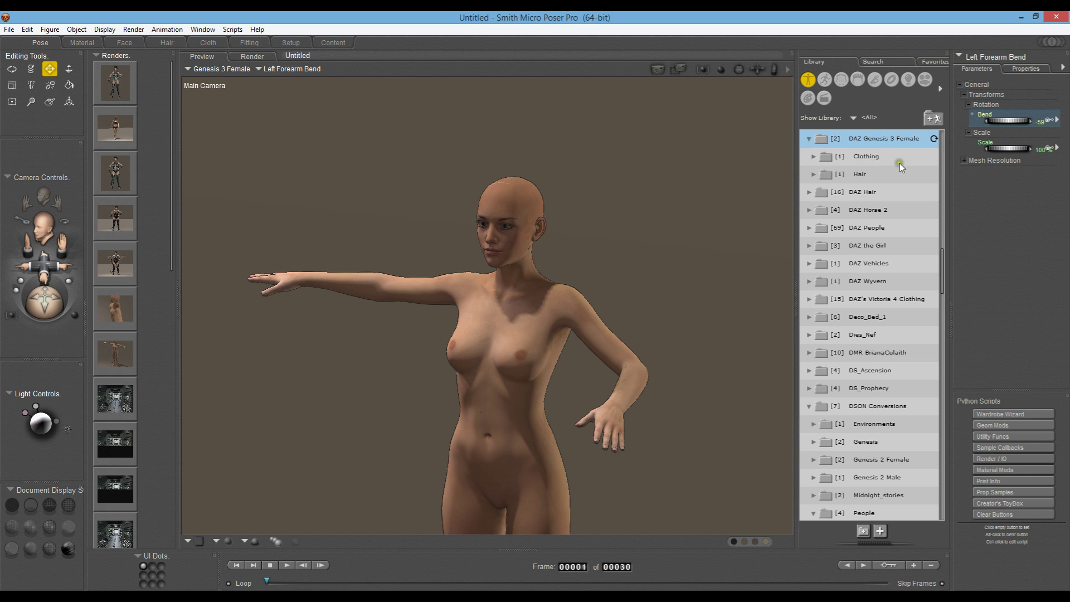
double_click(869, 157)
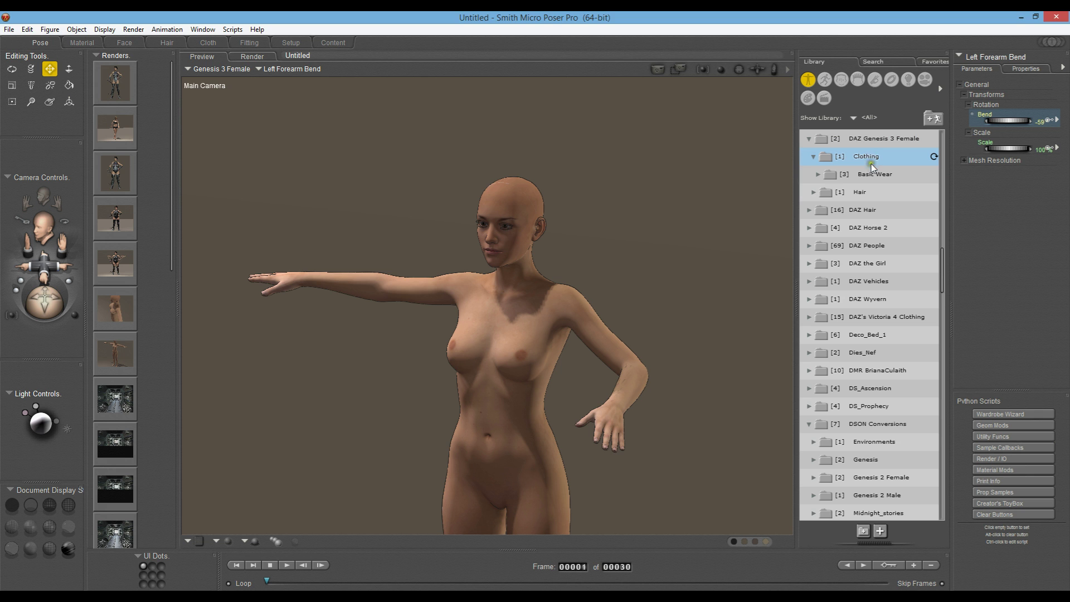
double_click(872, 175)
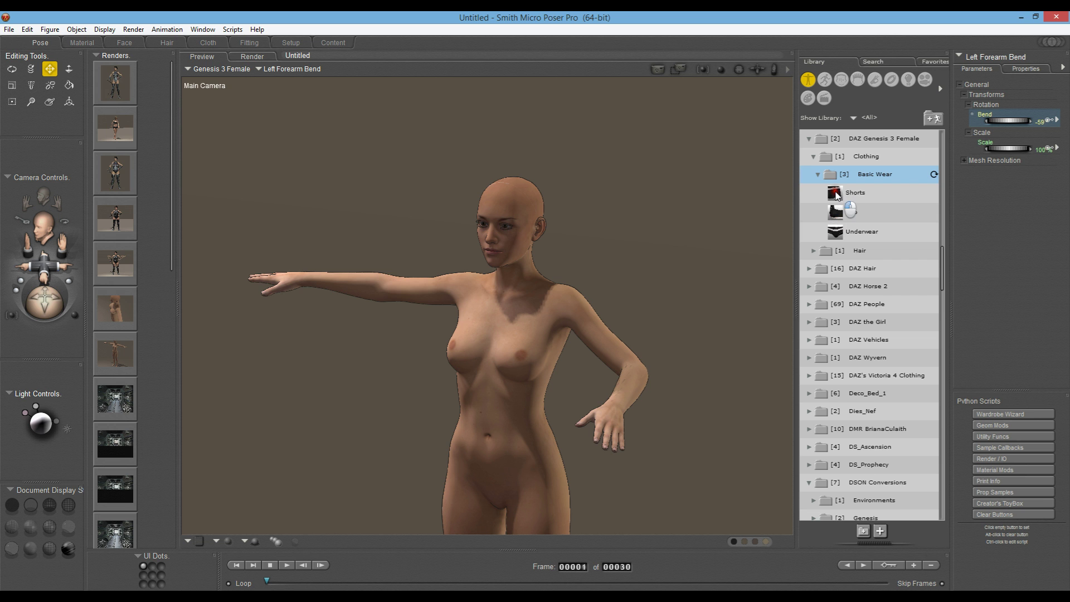
Drag the Basic Wear Shorts, then the Top, from the Library onto the figure.
left_click_drag(850, 209, 564, 313)
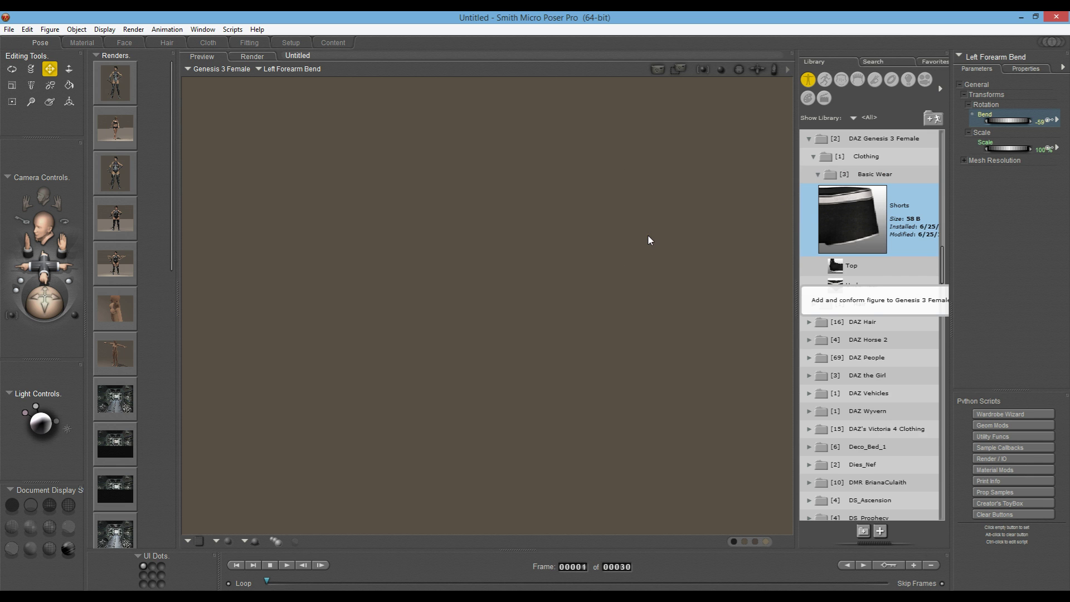
left_click(845, 268)
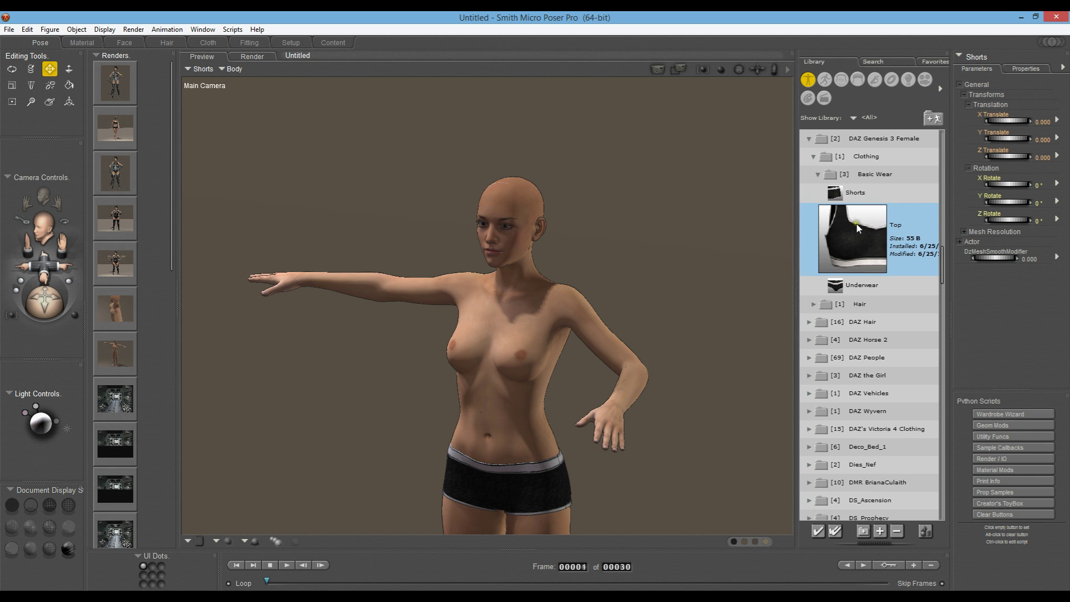
left_click_drag(572, 257, 544, 298)
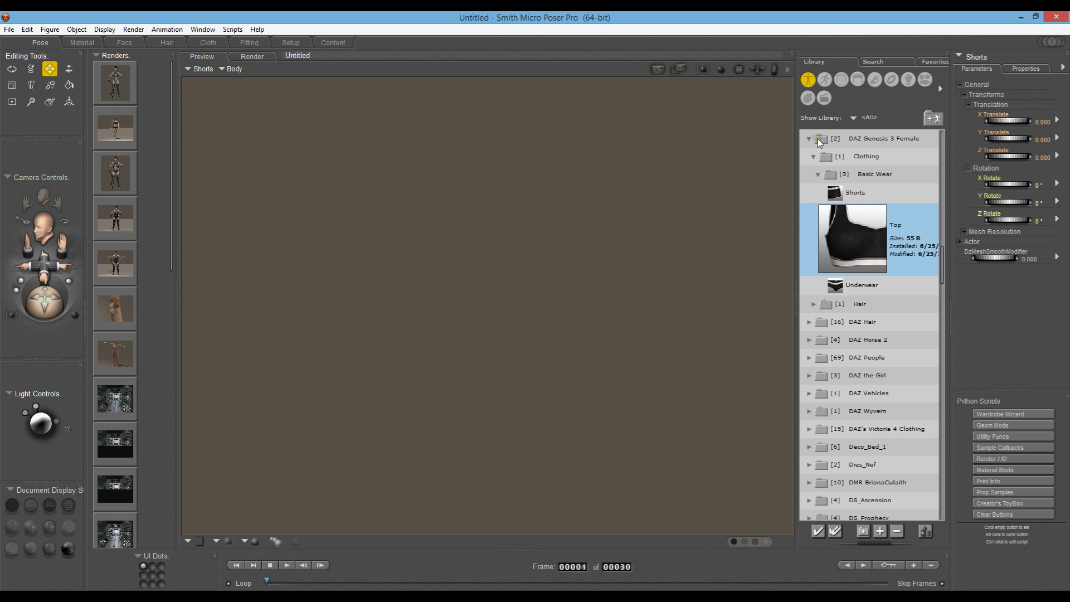
Switch the Library to Poses and scroll through the My DAZ 3D Library folder.
left_click(824, 80)
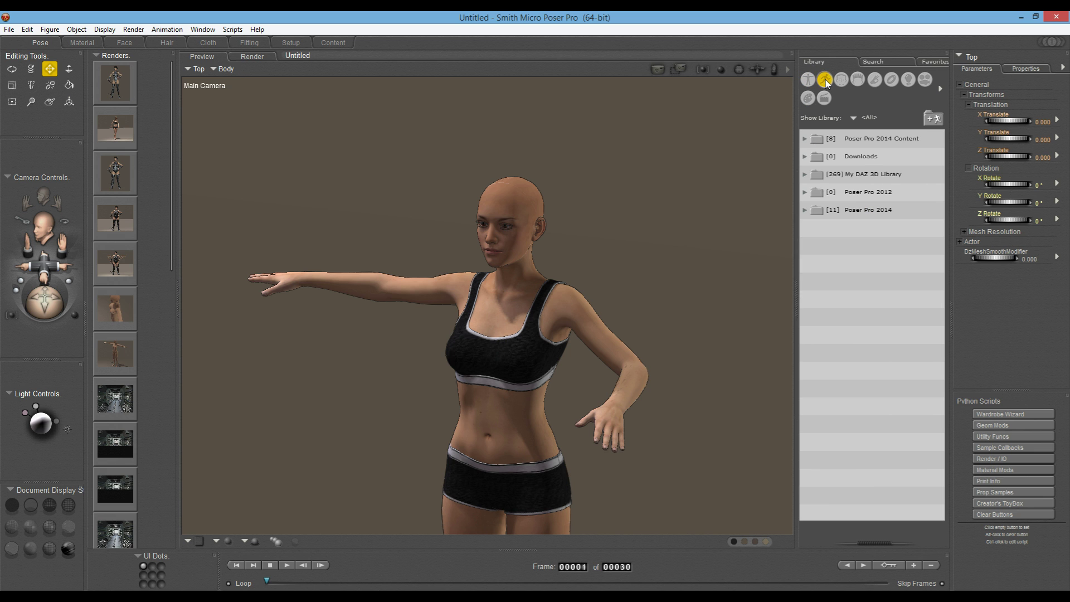
left_click(804, 175)
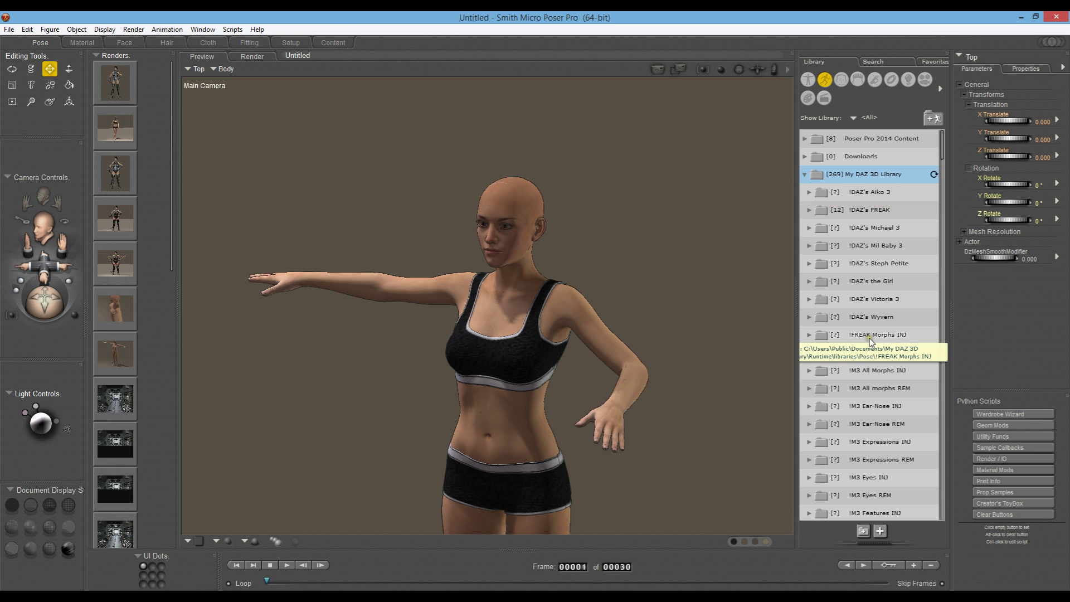
scroll(869, 338, "down", 4)
scroll(869, 339, "down", 3)
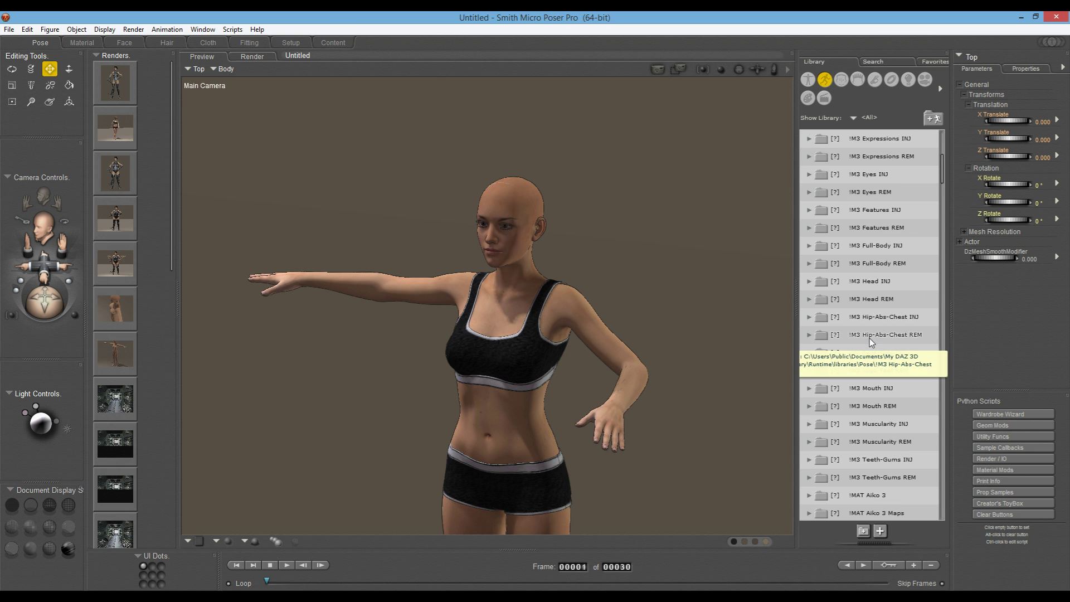
scroll(869, 339, "down", 3)
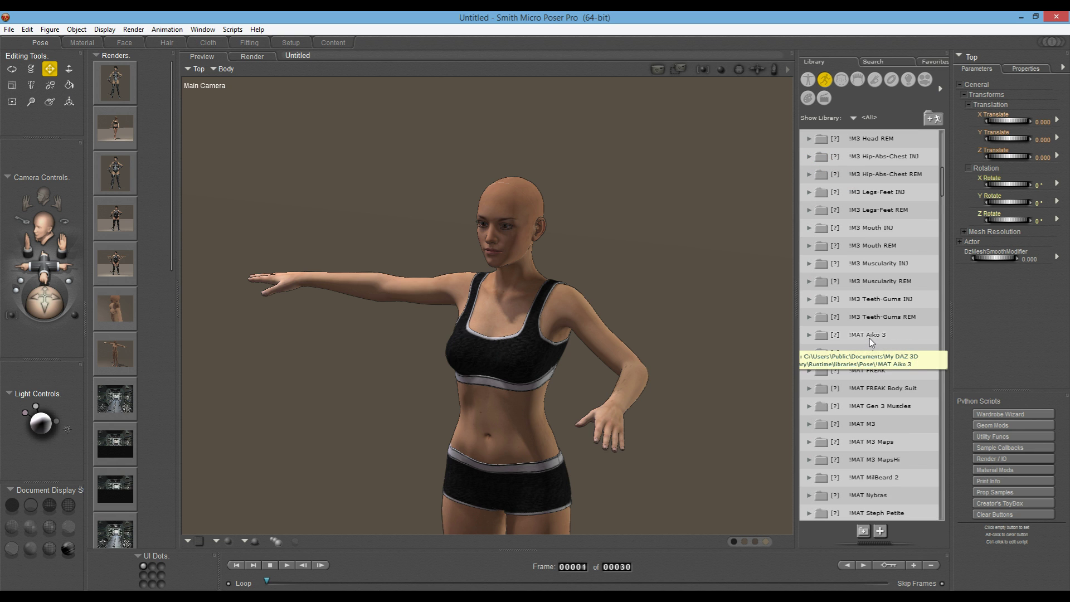
scroll(869, 339, "down", 1)
scroll(869, 338, "down", 10)
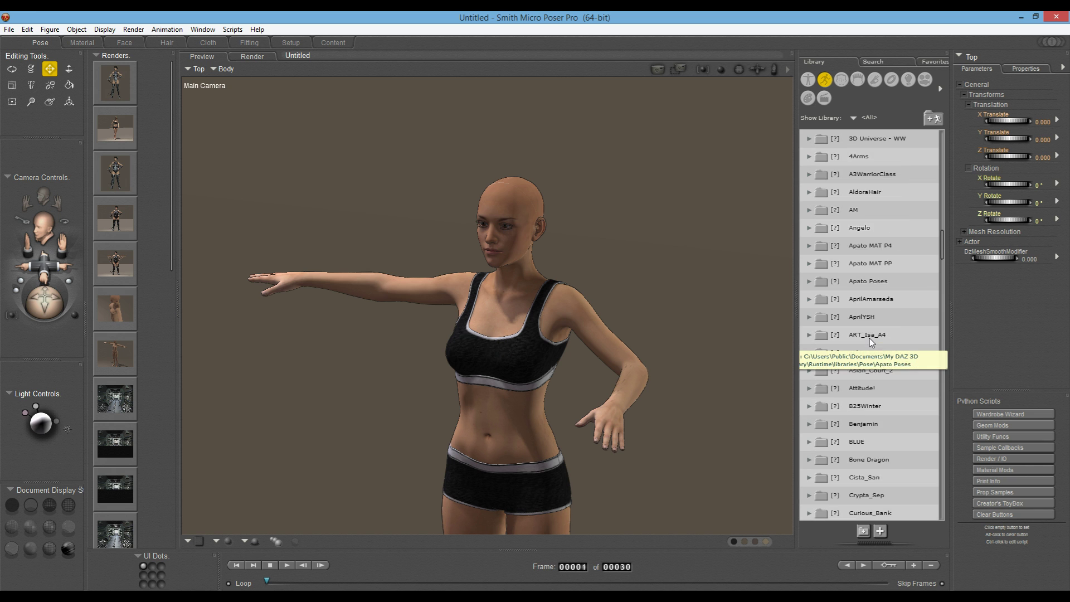
scroll(872, 341, "down", 10)
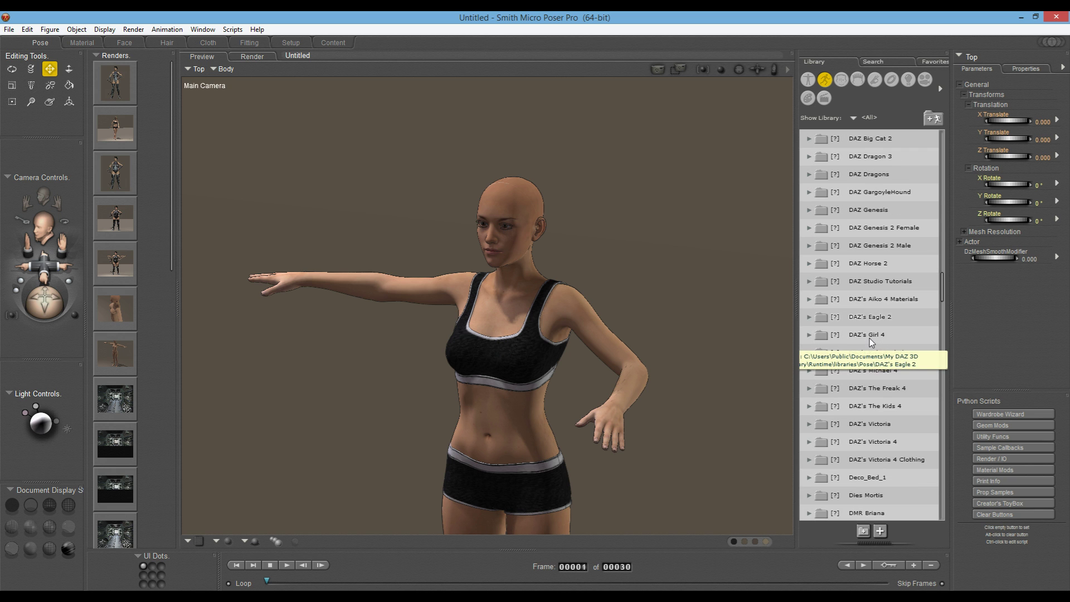
scroll(870, 341, "down", 3)
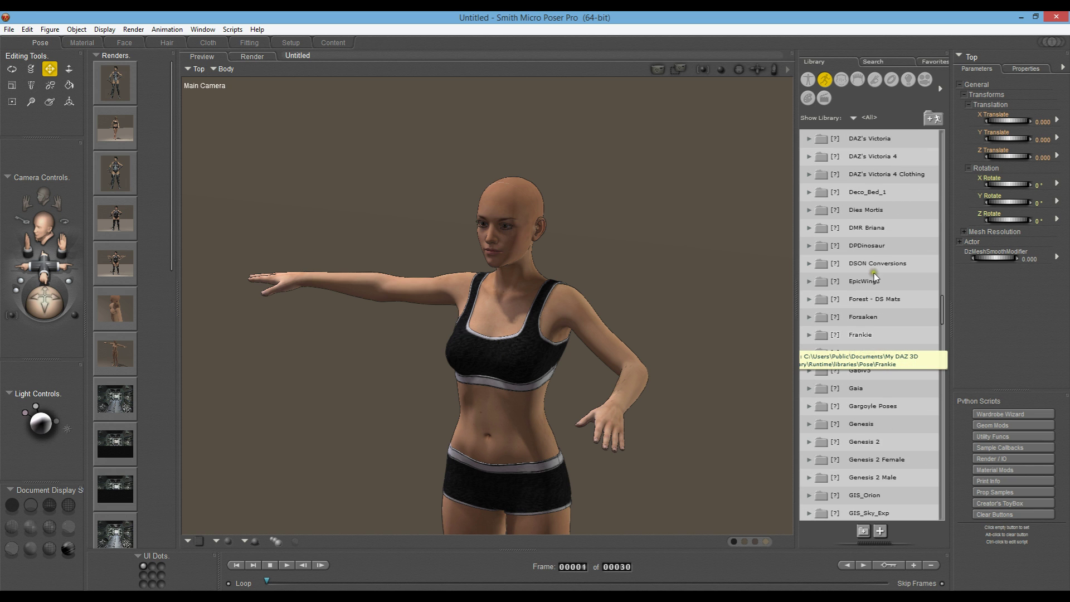
Expand DSON Conversions > People > Genesis 3 Female > Poses to show Fashion Model Poses 01–18.
left_click(809, 265)
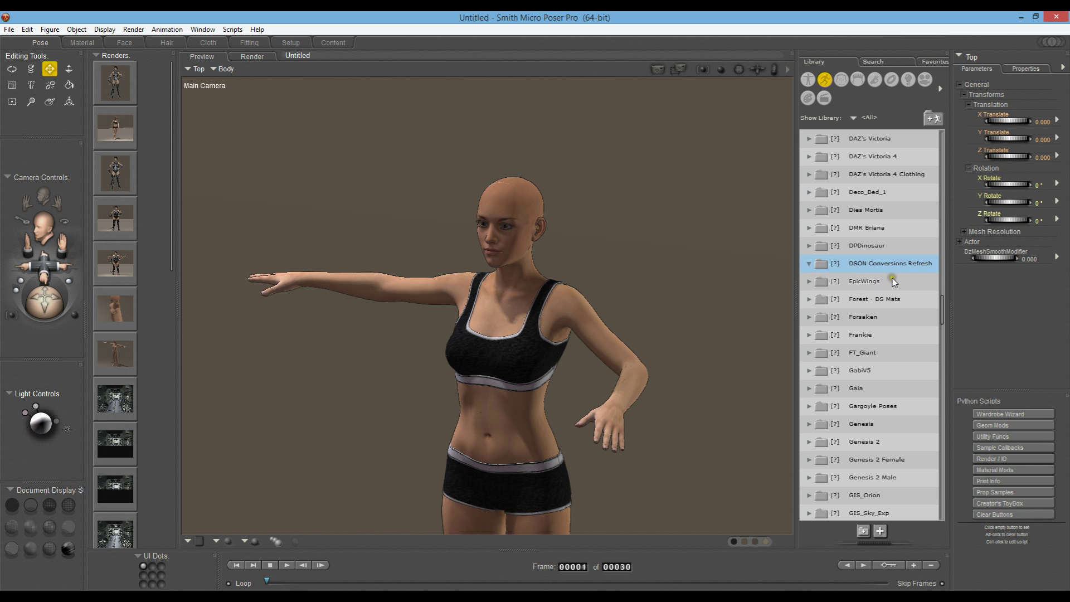
left_click(809, 263)
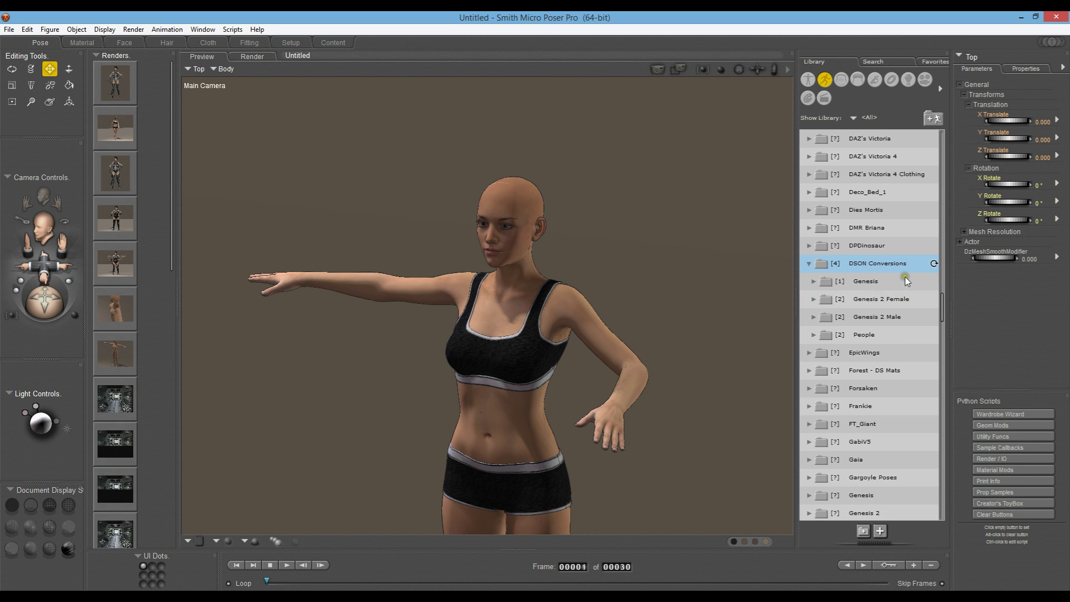
left_click(813, 335)
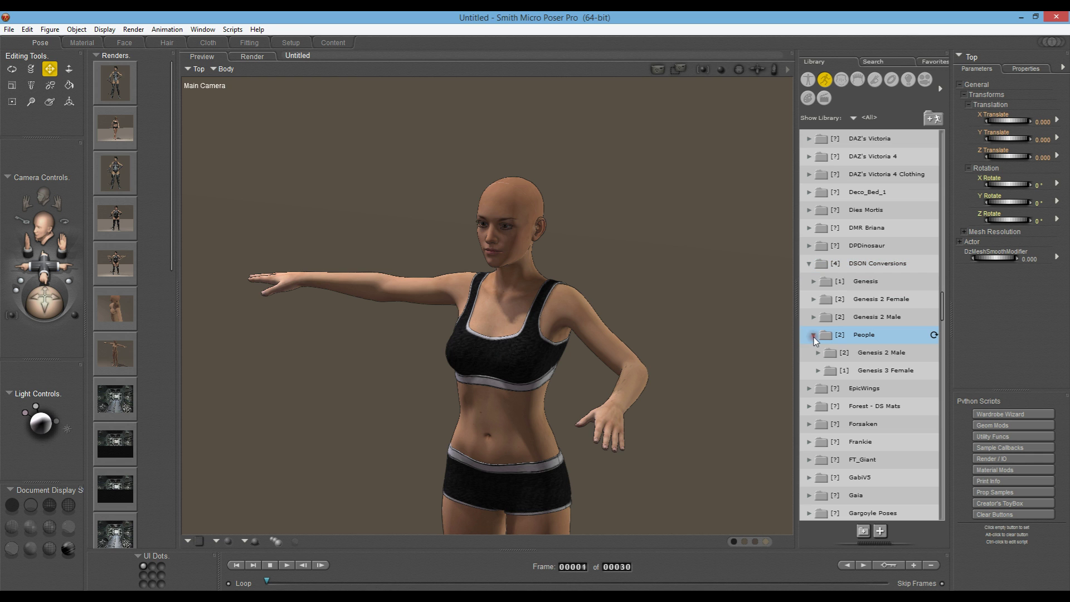
left_click(818, 371)
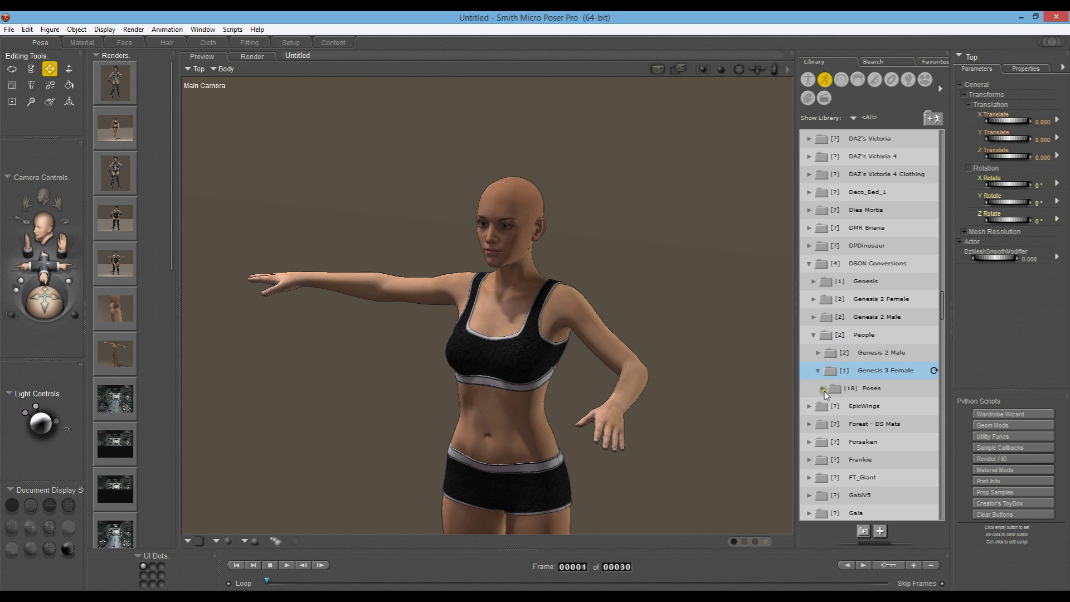
left_click(823, 389)
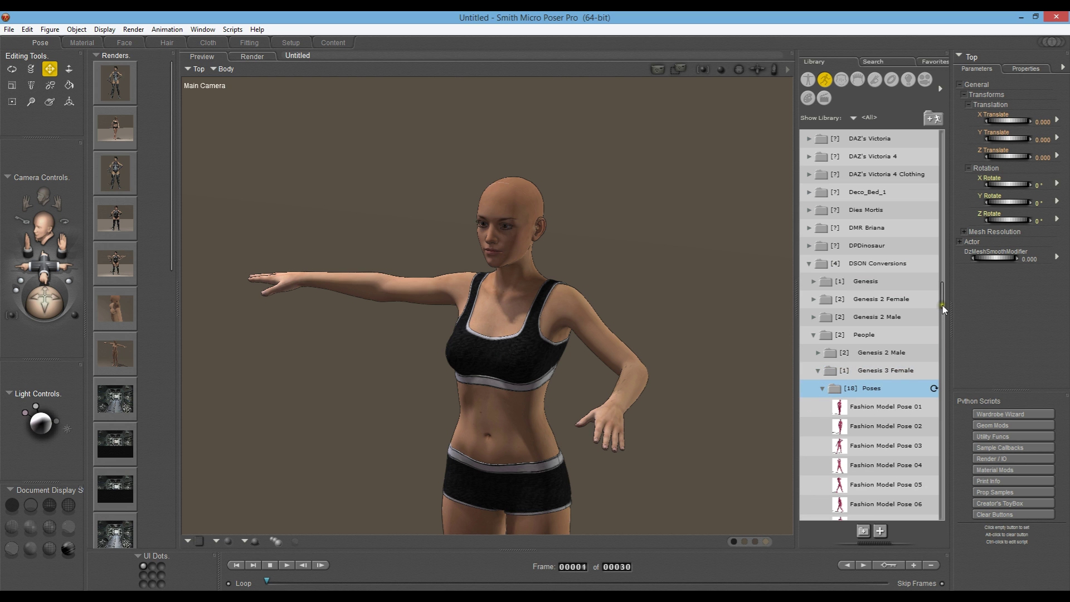
left_click_drag(941, 305, 942, 325)
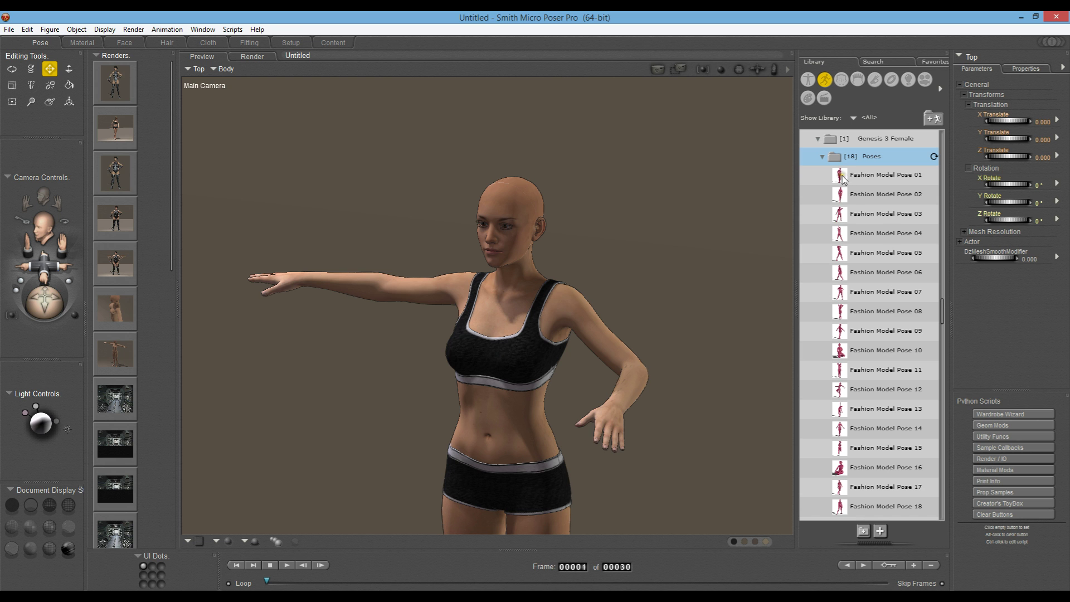
Apply Fashion Model Pose 07 to the selected Genesis 3 Female, then pull the camera back.
left_click(841, 293)
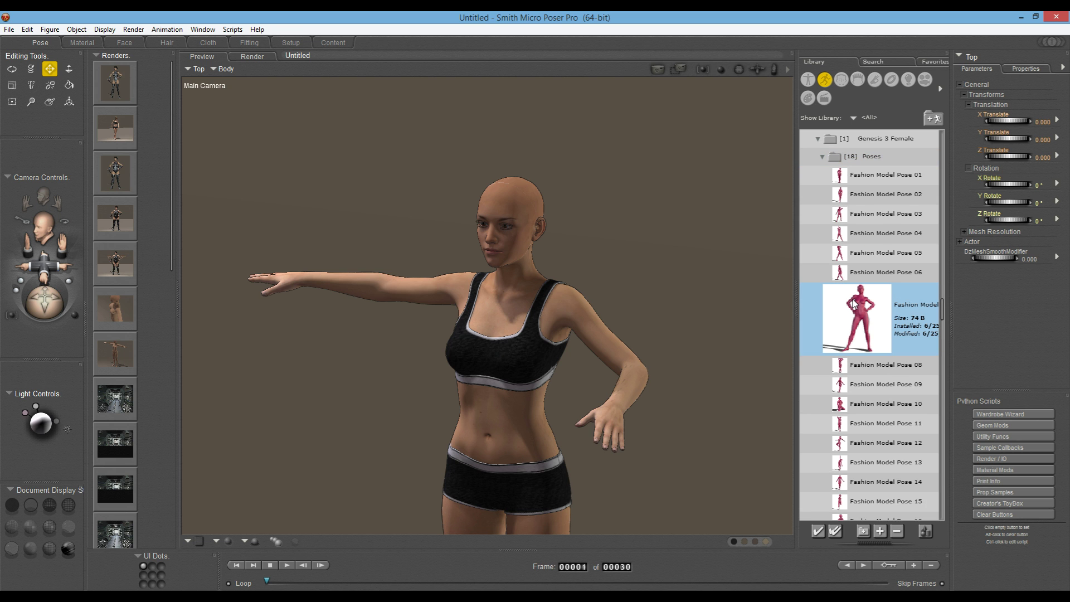
left_click(506, 203)
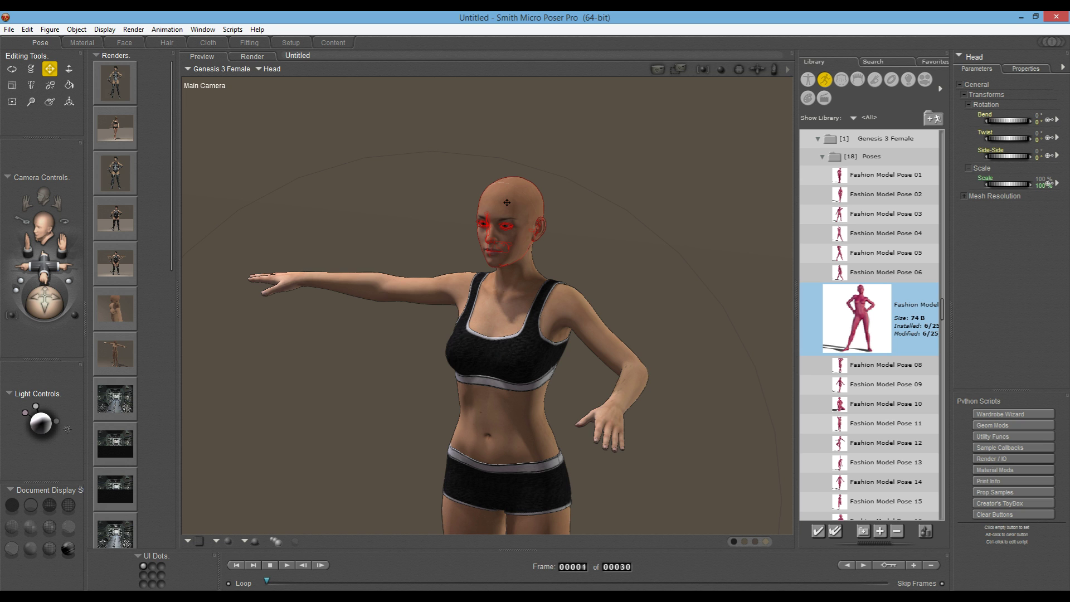
double_click(860, 313)
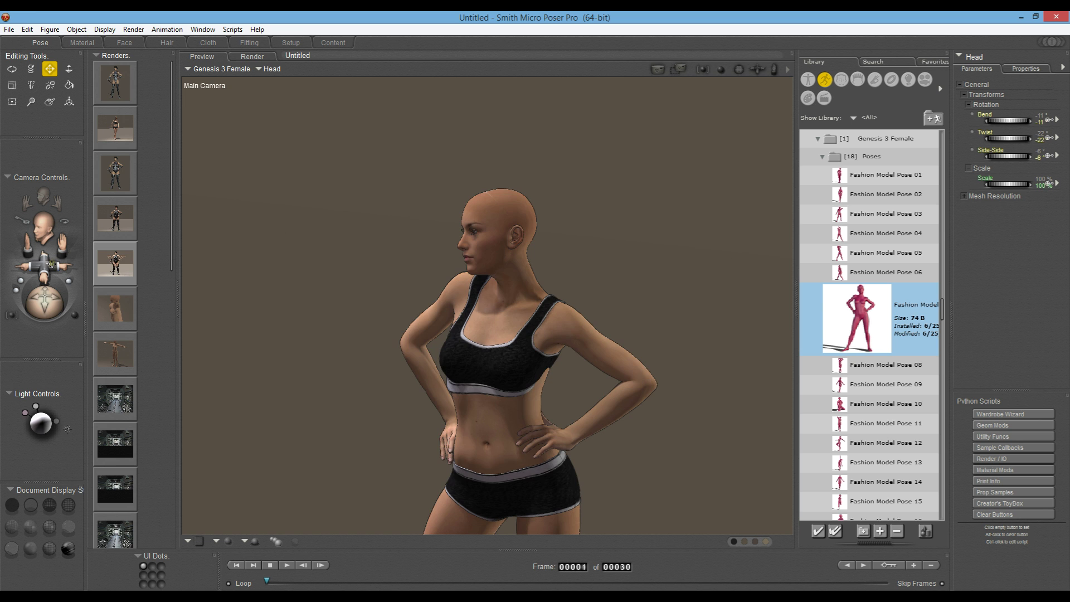
left_click_drag(51, 265, 64, 274)
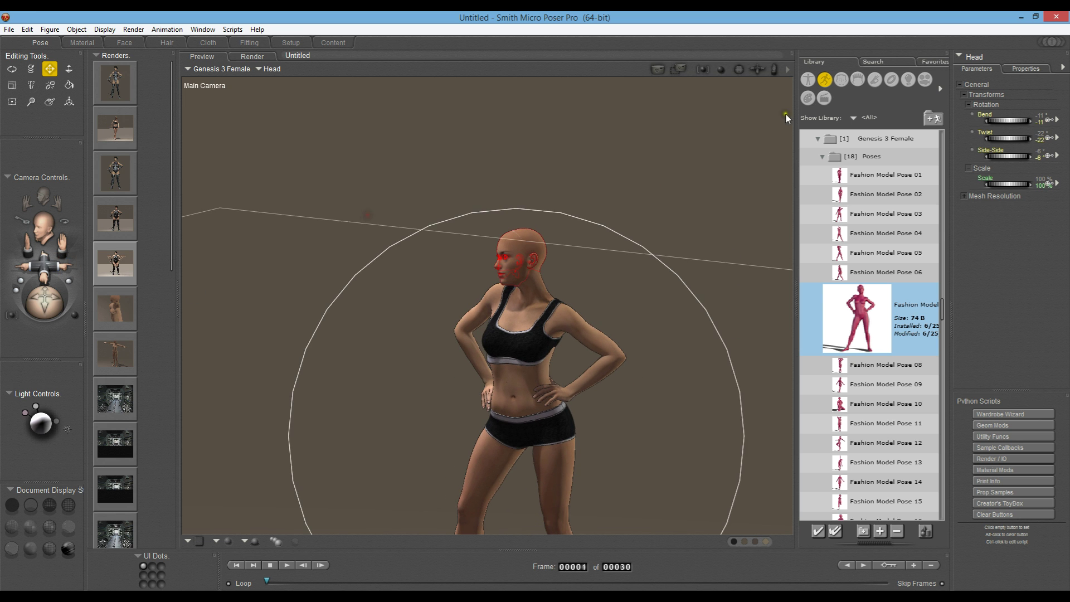
Orbit and dolly the main camera to view the figure's side, three-quarter front and back.
left_click_drag(743, 69, 711, 91)
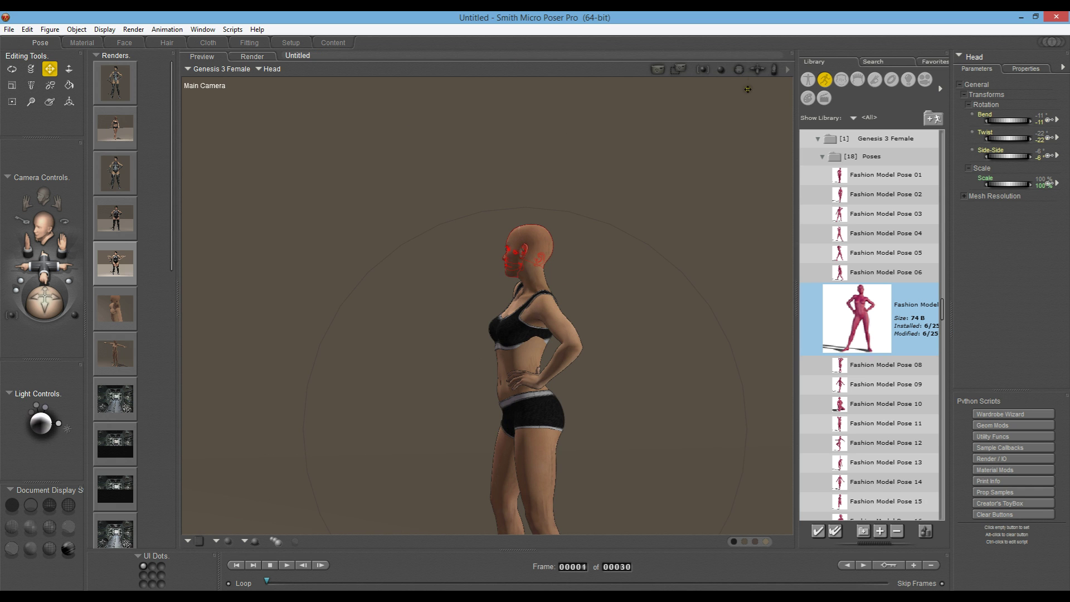
mouse_move(756, 70)
left_mouse_down()
mouse_move(753, 79)
mouse_move(754, 69)
left_mouse_up()
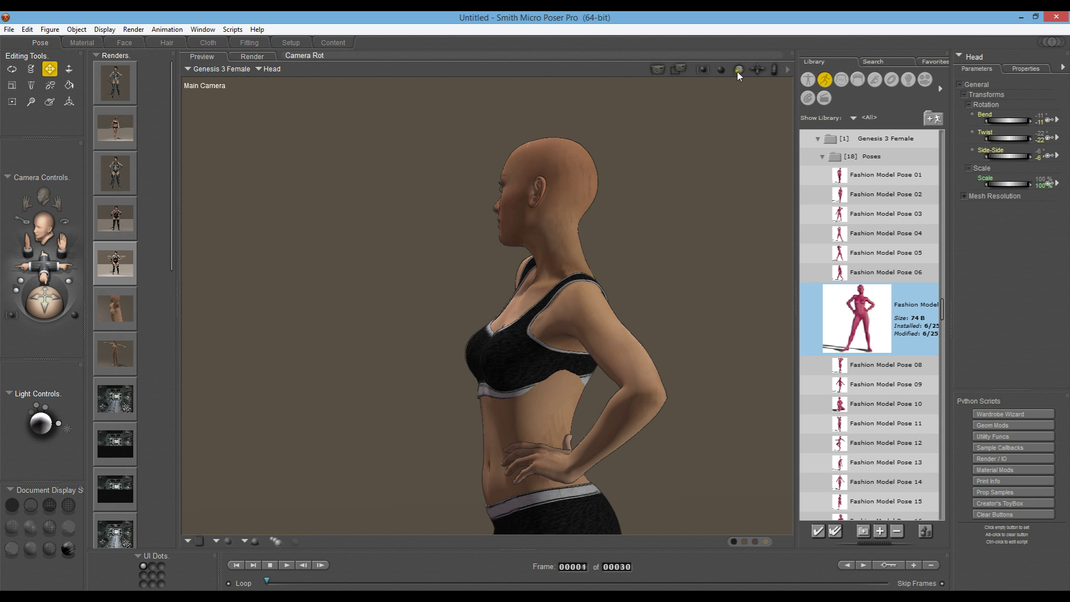
left_click_drag(740, 70, 739, 70)
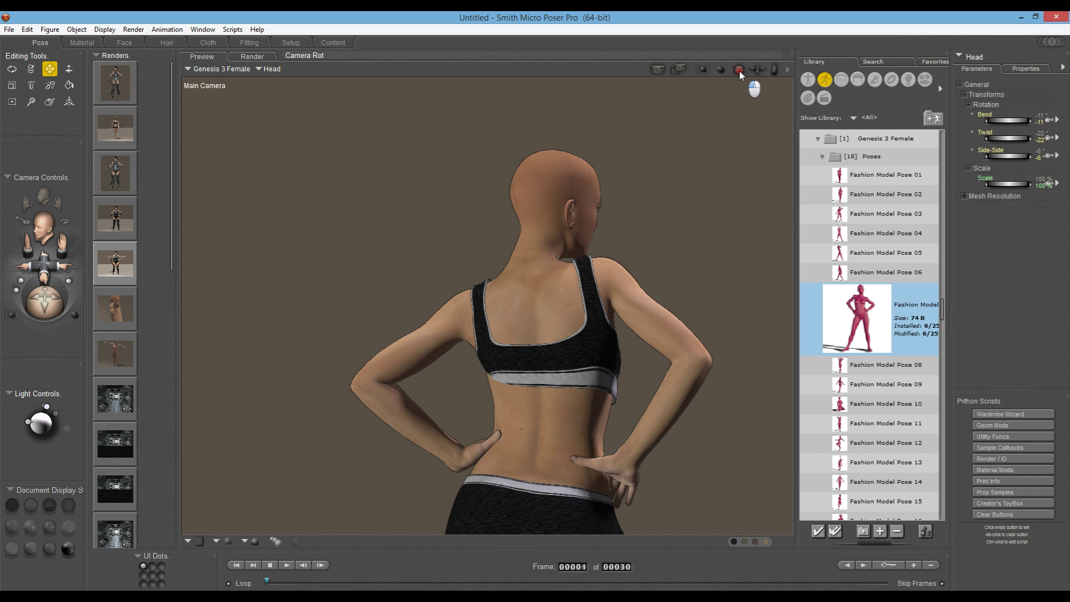
mouse_move(739, 69)
left_mouse_down()
mouse_move(727, 71)
mouse_move(755, 65)
mouse_move(740, 69)
left_mouse_up()
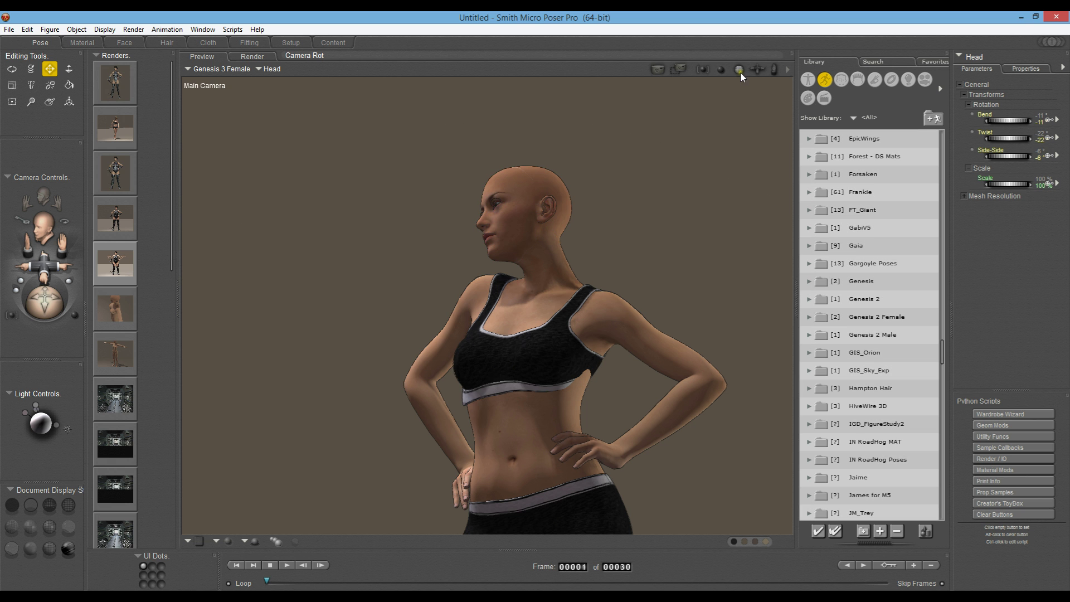
Orbit back to the front, then pull back and recentre the camera on the full body.
mouse_move(741, 74)
left_mouse_down()
mouse_move(724, 72)
mouse_move(751, 72)
mouse_move(741, 74)
left_mouse_up()
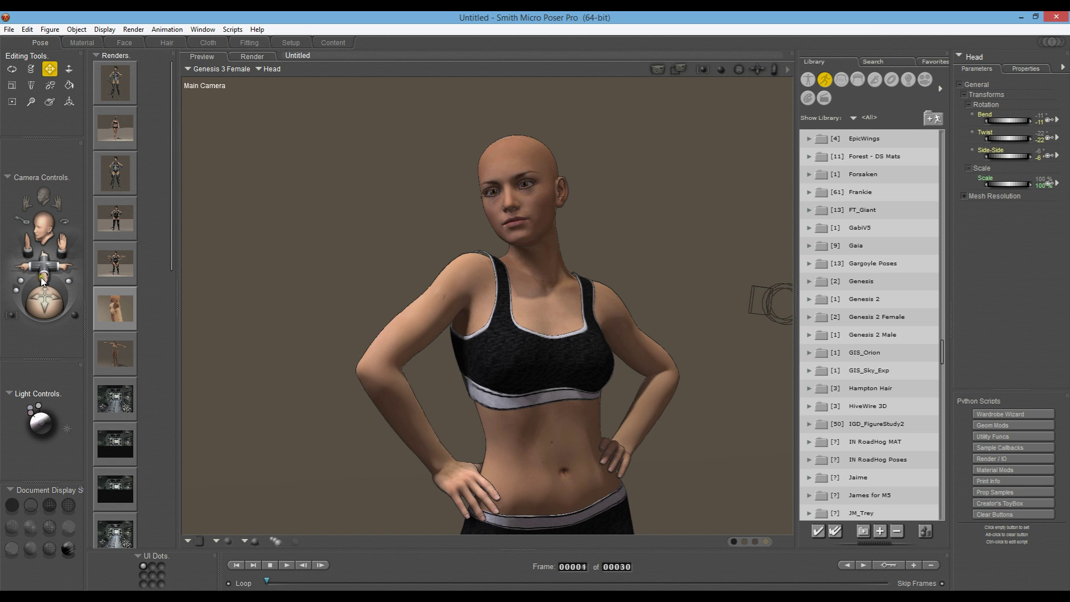
mouse_move(42, 262)
left_mouse_down()
mouse_move(39, 272)
mouse_move(42, 262)
left_mouse_up()
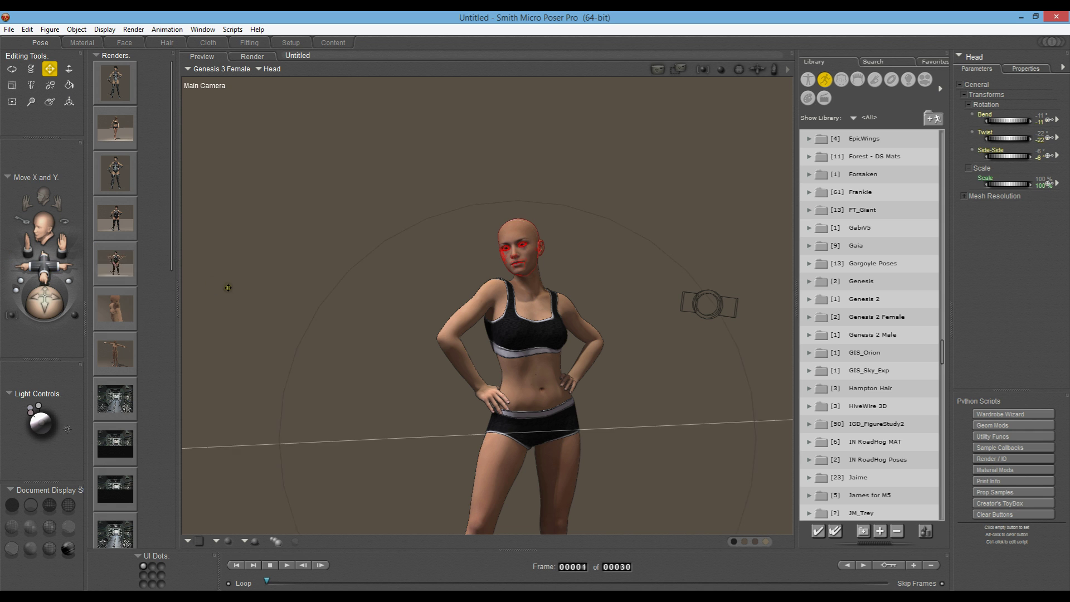
left_click_drag(63, 241, 63, 245)
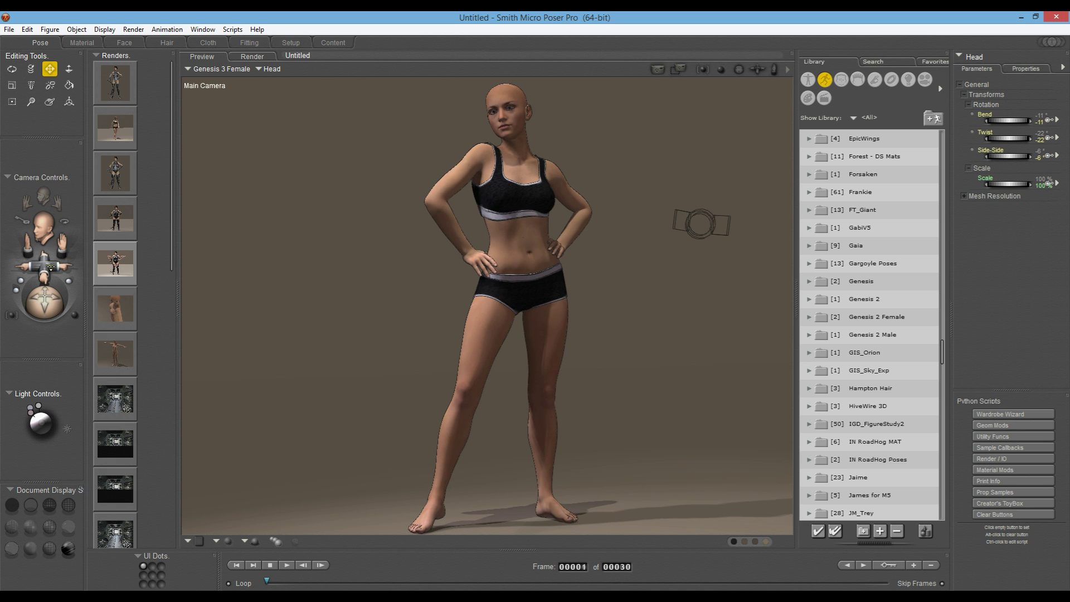
left_click_drag(47, 265, 46, 264)
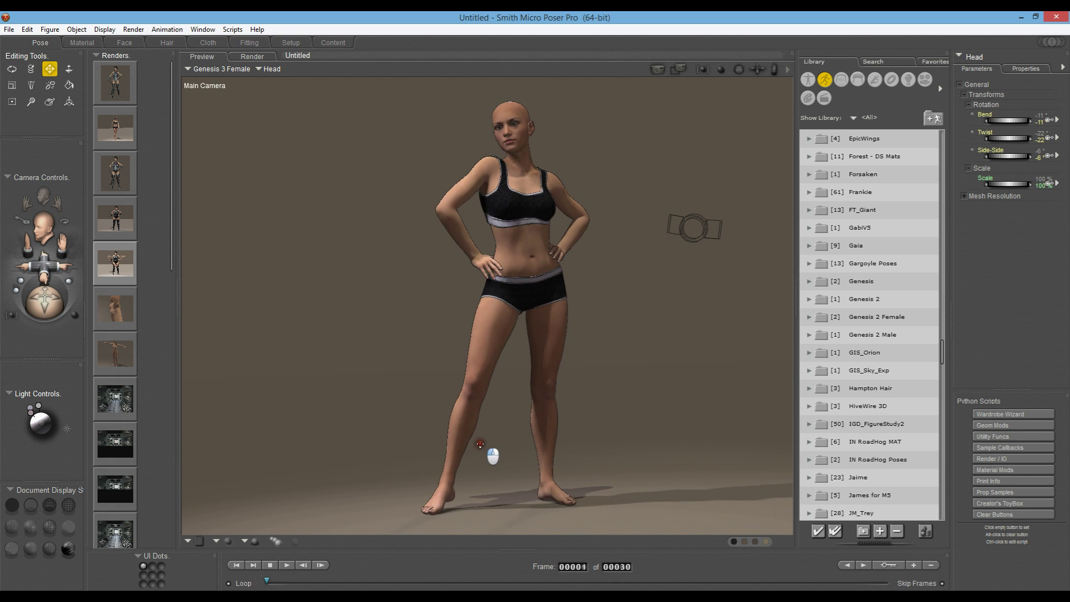